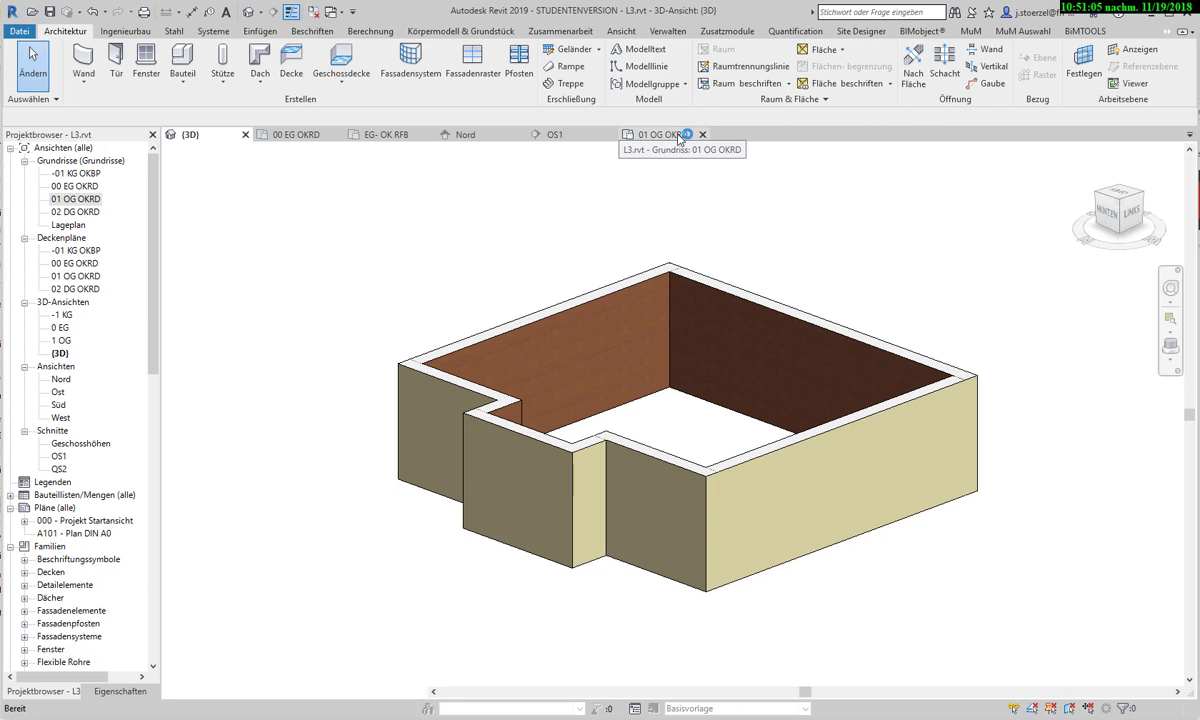
# Zoom in and out on the 01 OG OKRD floor plan to inspect the six rooms.
pyautogui.scroll(3, 620, 372)
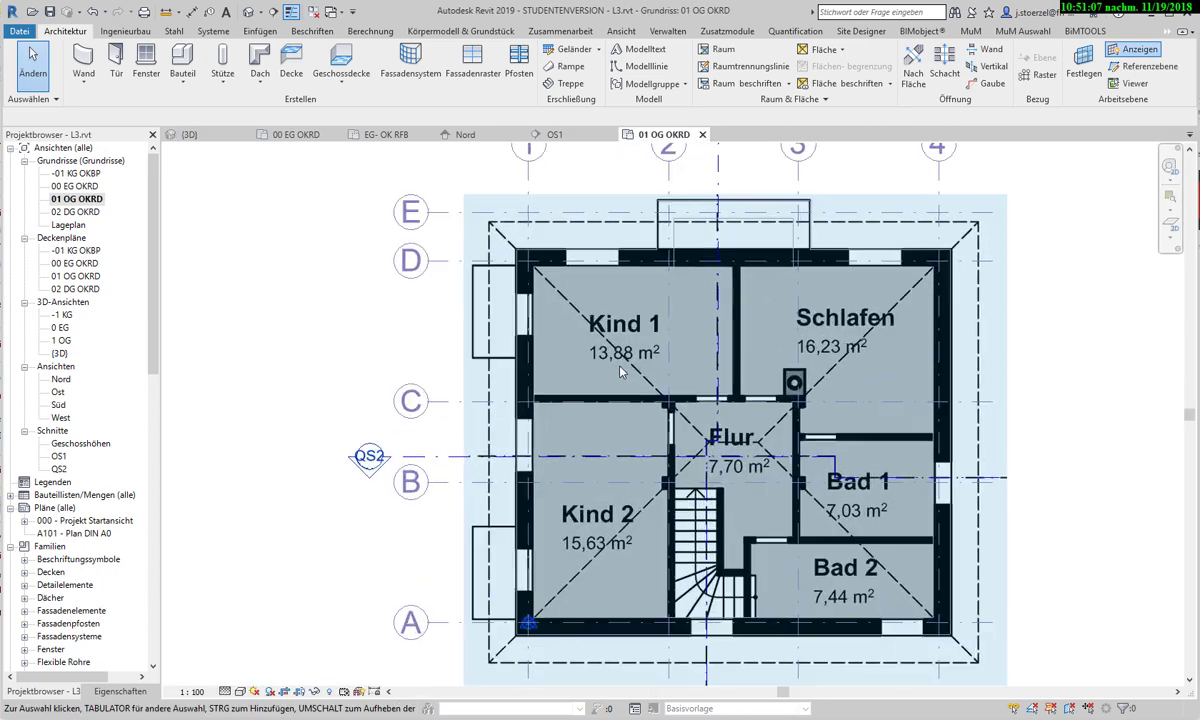
pyautogui.scroll(2, 620, 370)
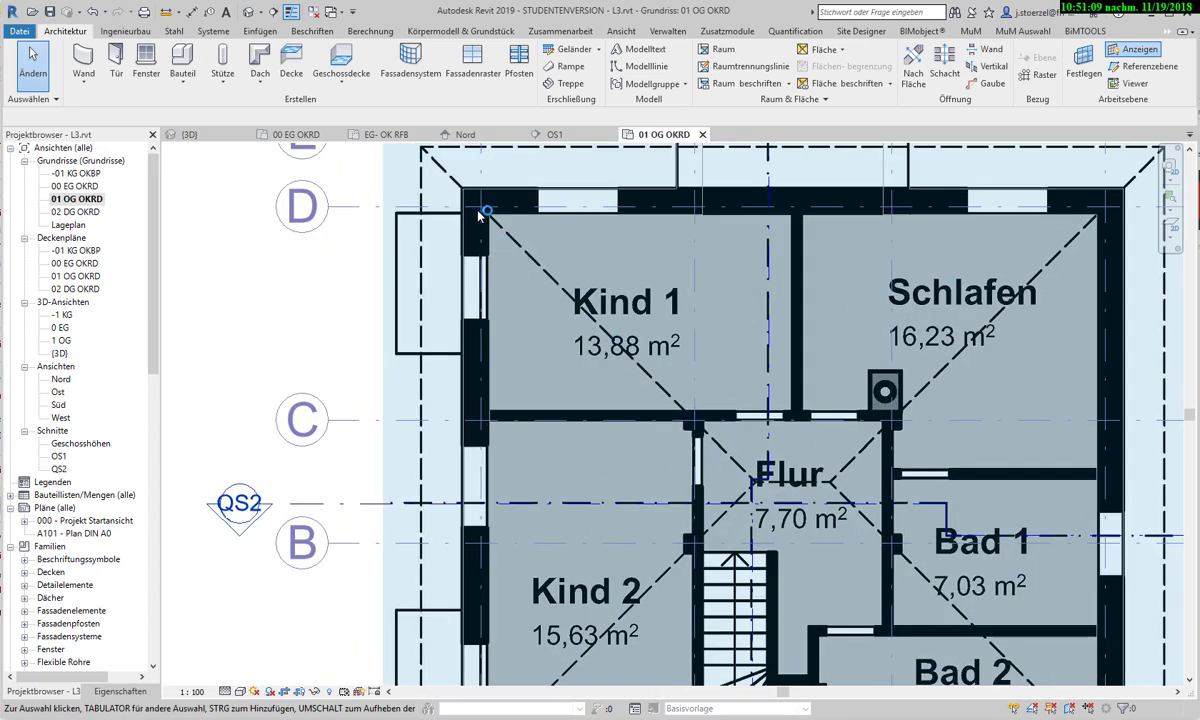
pyautogui.scroll(-2, 500, 320)
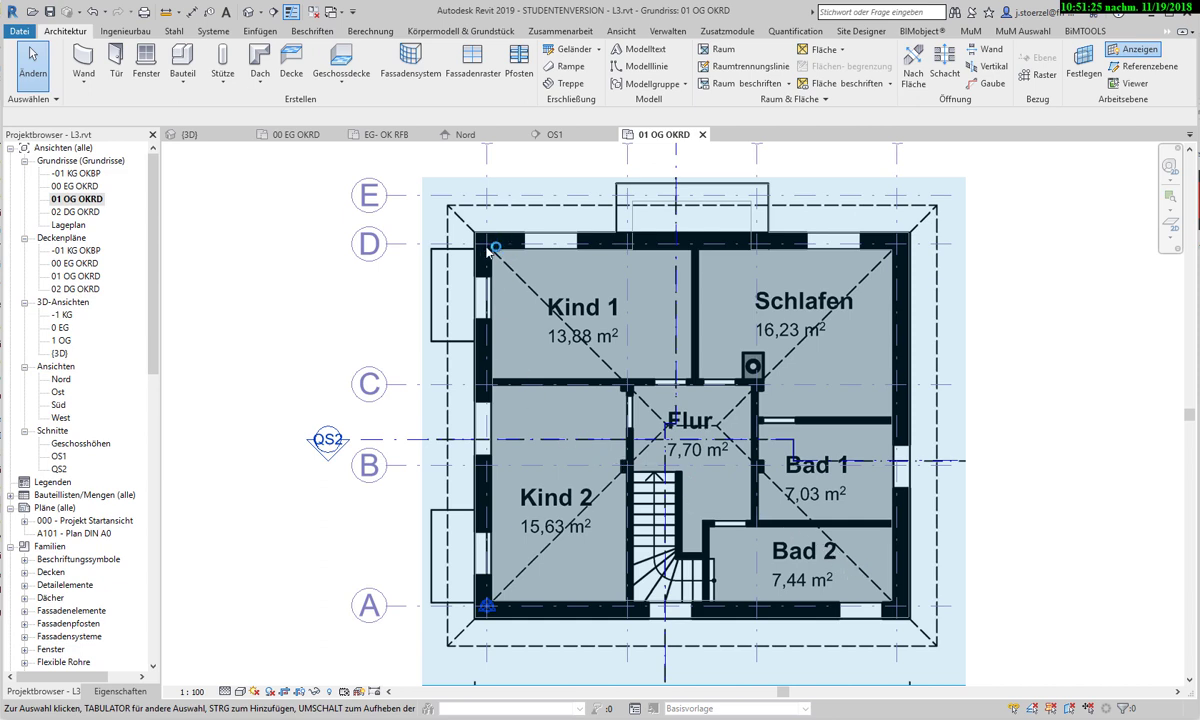
pyautogui.scroll(-1, 490, 248)
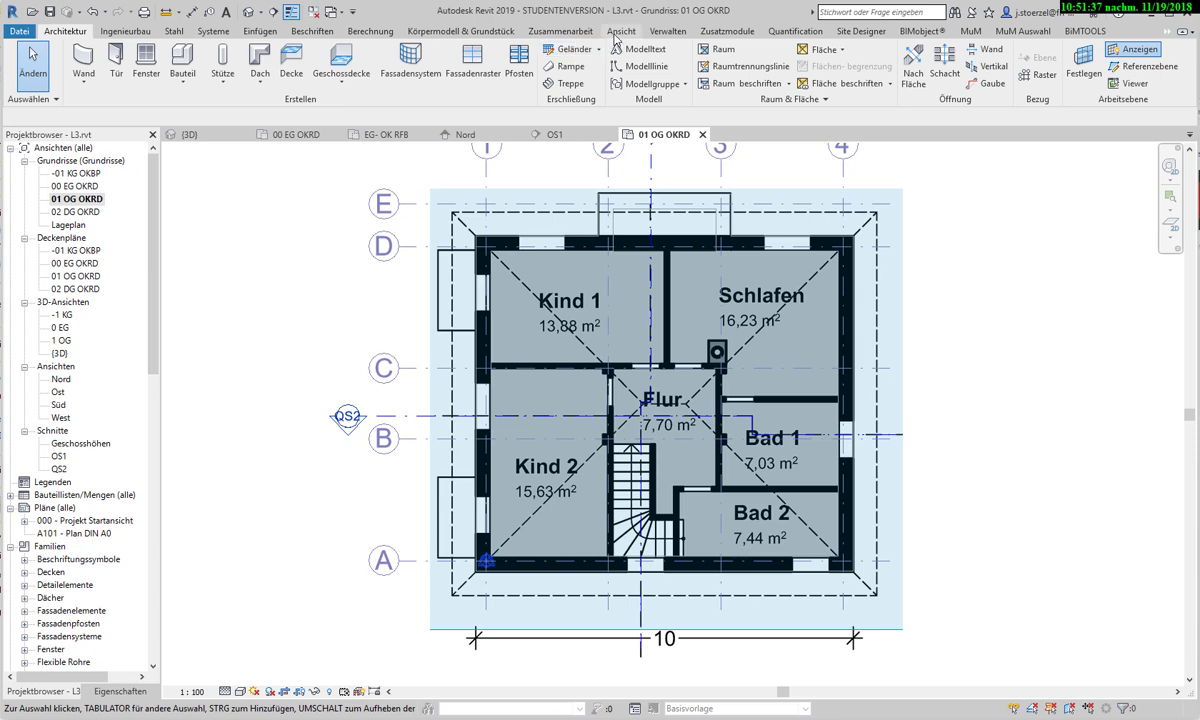
pyautogui.scroll(-9, 110, 95)
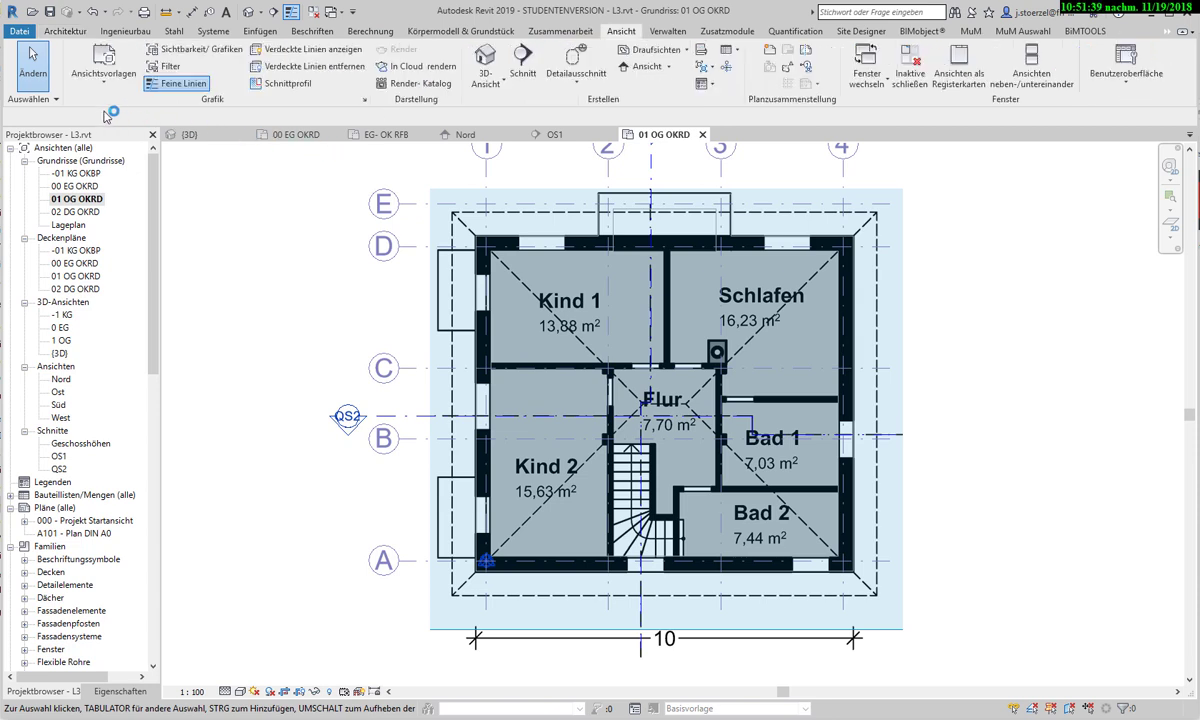
# Hide the Rasterbilder category in the 01 OG OKRD plan's Sichtbarkeit/Grafiken settings.
pyautogui.click(190, 52)
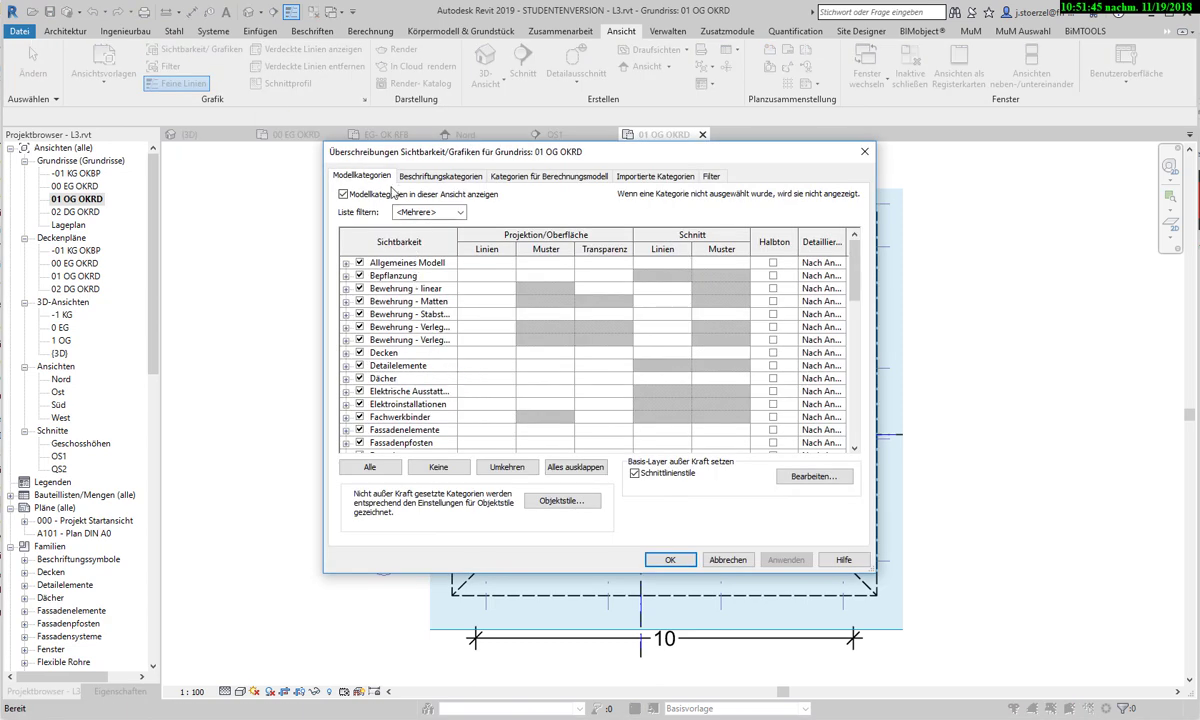
pyautogui.click(415, 177)
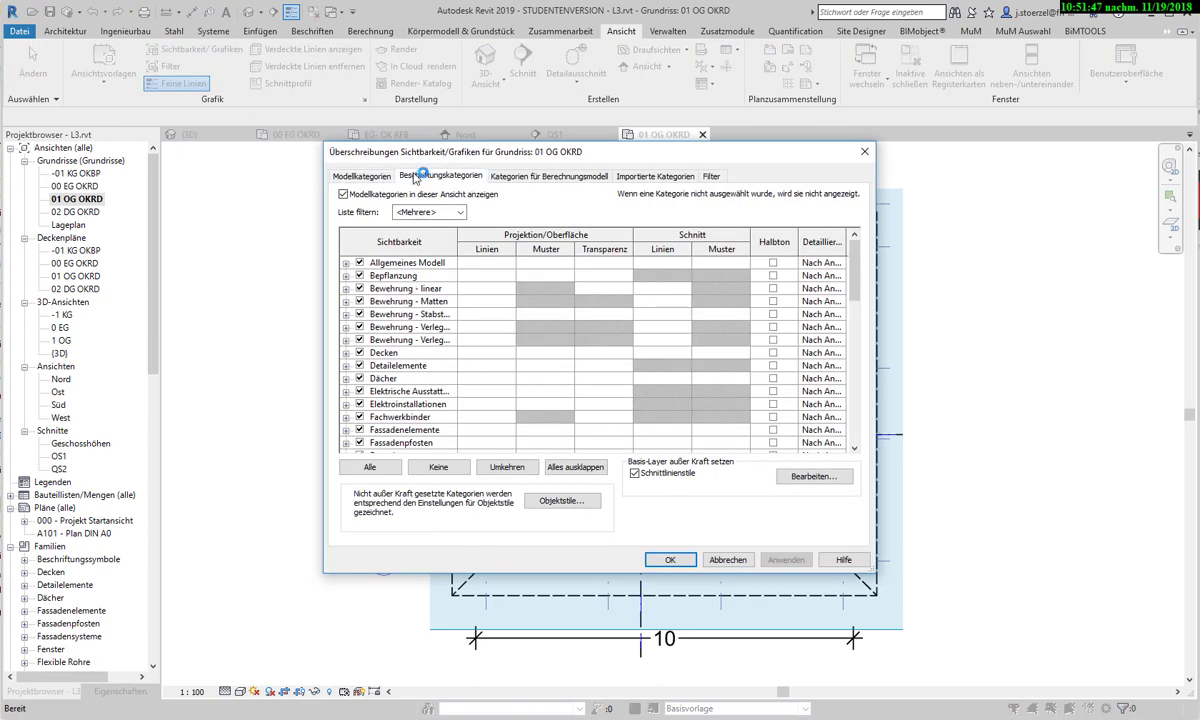
pyautogui.click(366, 275)
pyautogui.press('r')
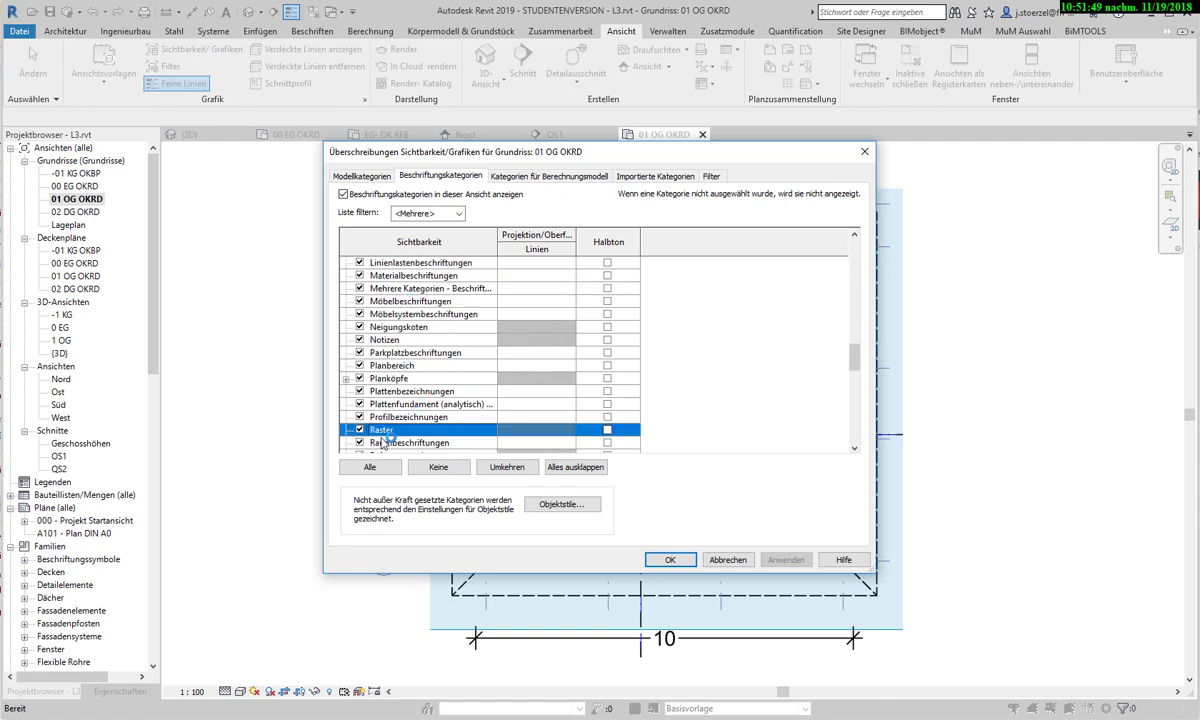
pyautogui.scroll(-1, 437, 370)
pyautogui.scroll(-1, 435, 385)
pyautogui.scroll(-2, 432, 393)
pyautogui.scroll(-2, 432, 393)
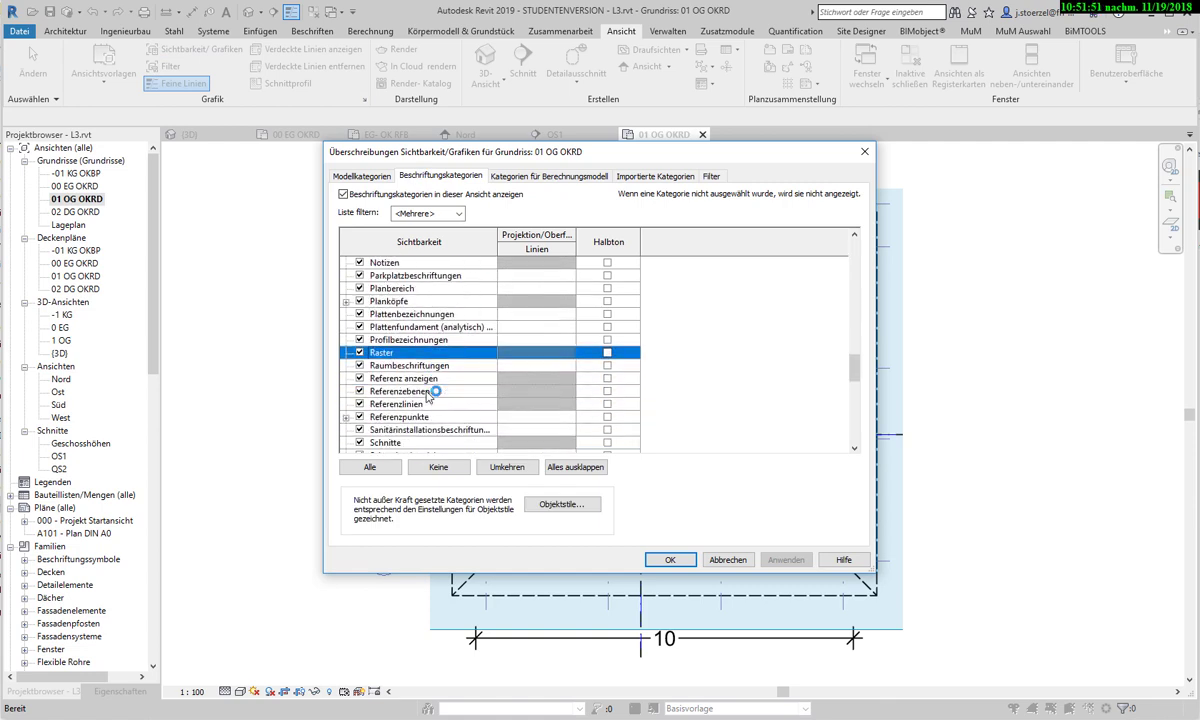
pyautogui.scroll(-1, 430, 380)
pyautogui.click(358, 176)
pyautogui.press('r')
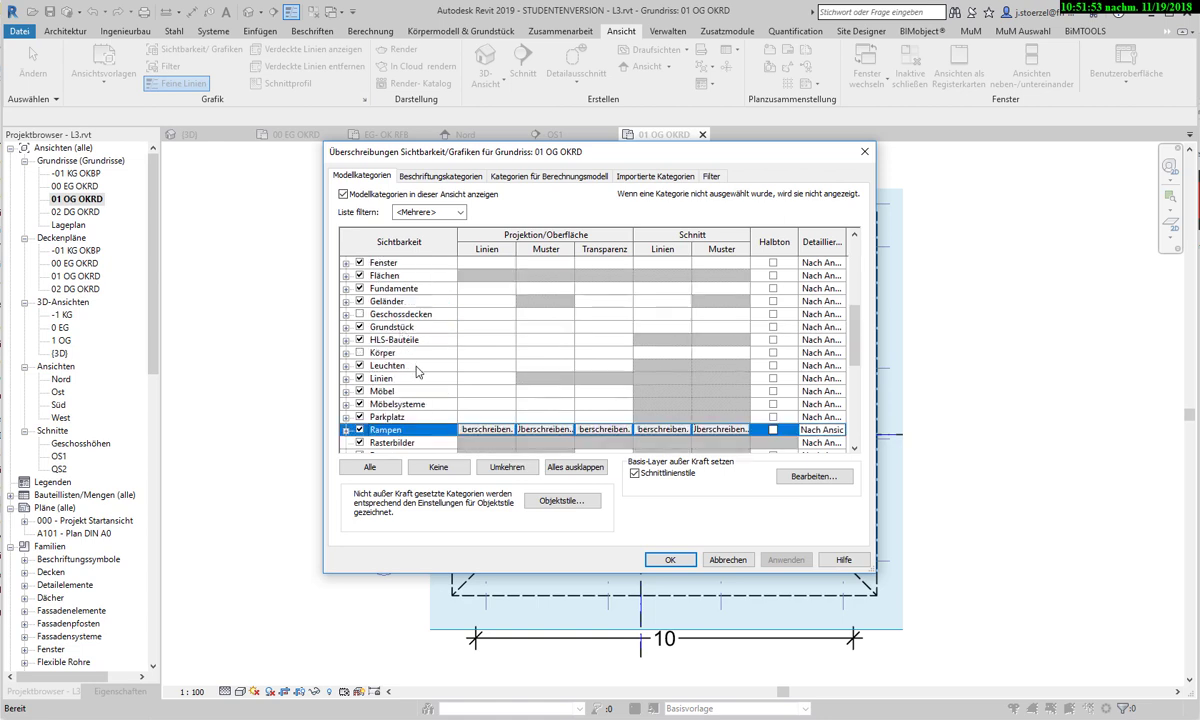
pyautogui.scroll(-1, 410, 385)
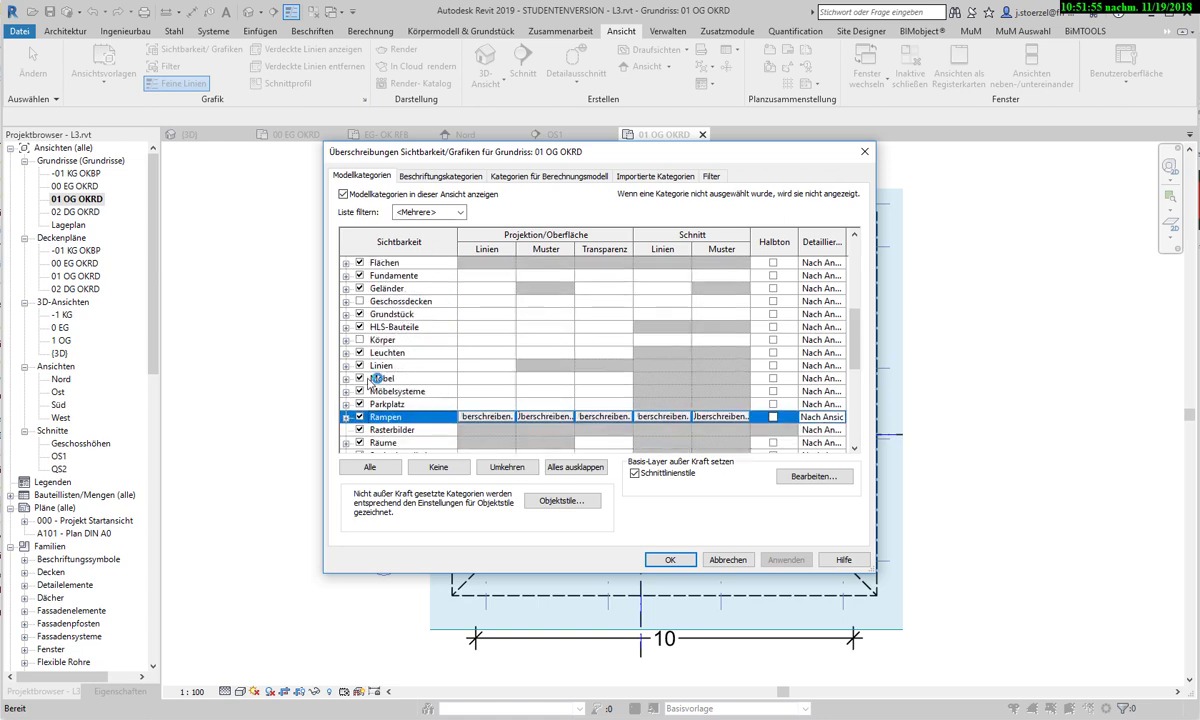
pyautogui.click(360, 429)
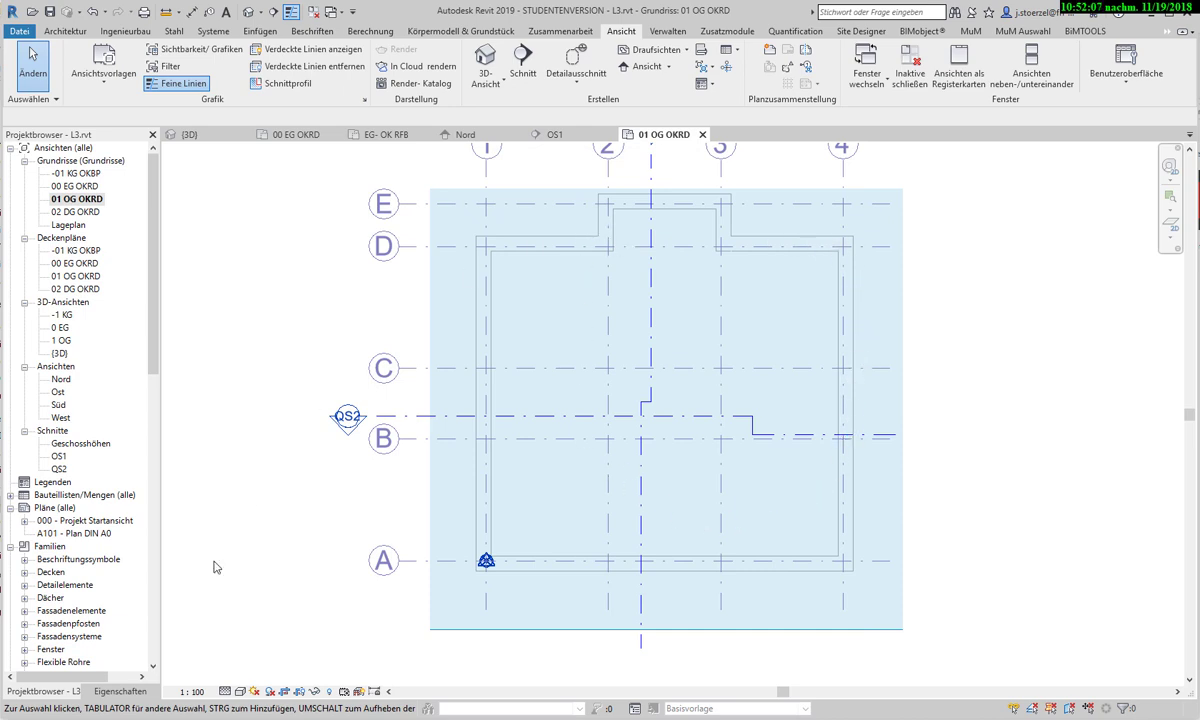
# Reset the plan's Unterlage Bereich: Basis to Keine, then set it to 00 EG OKRD.
pyautogui.click(118, 691)
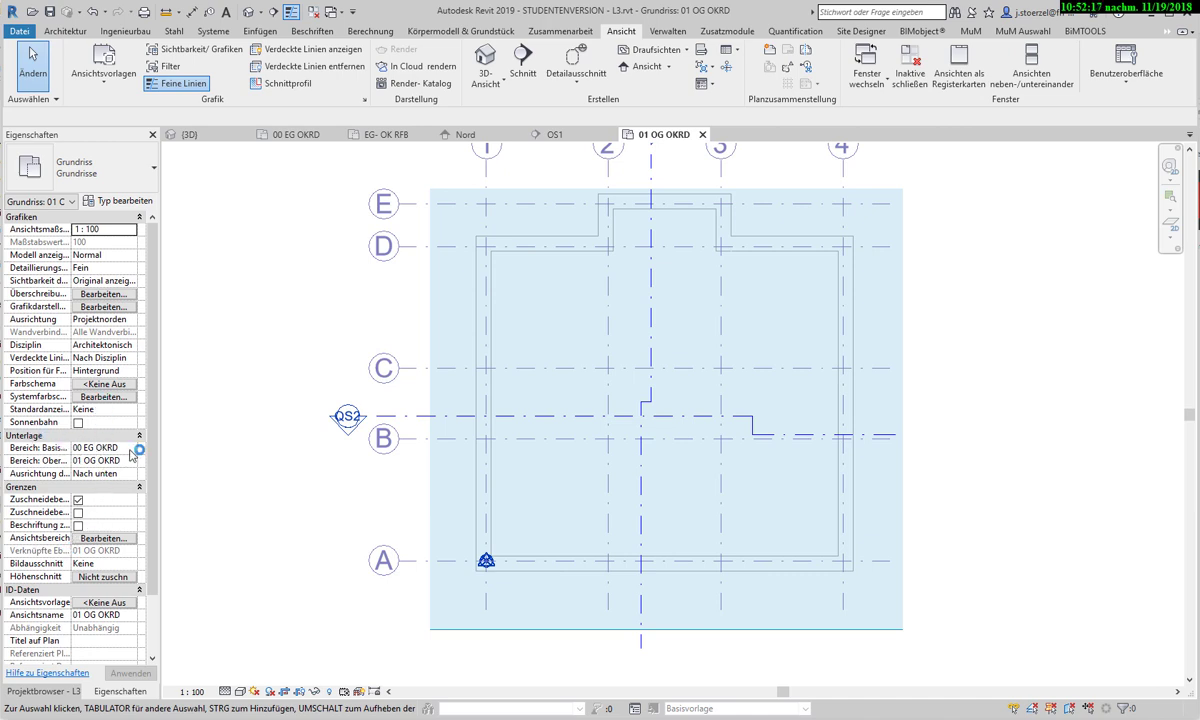
pyautogui.click(122, 449)
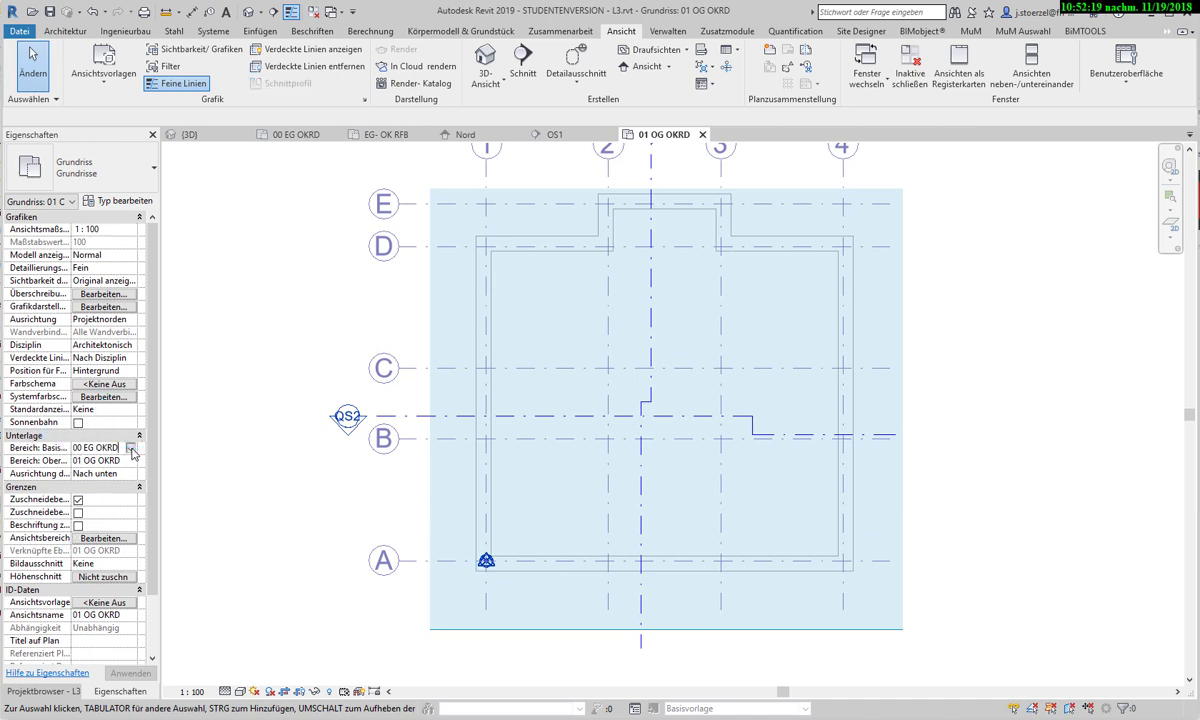
pyautogui.click(131, 449)
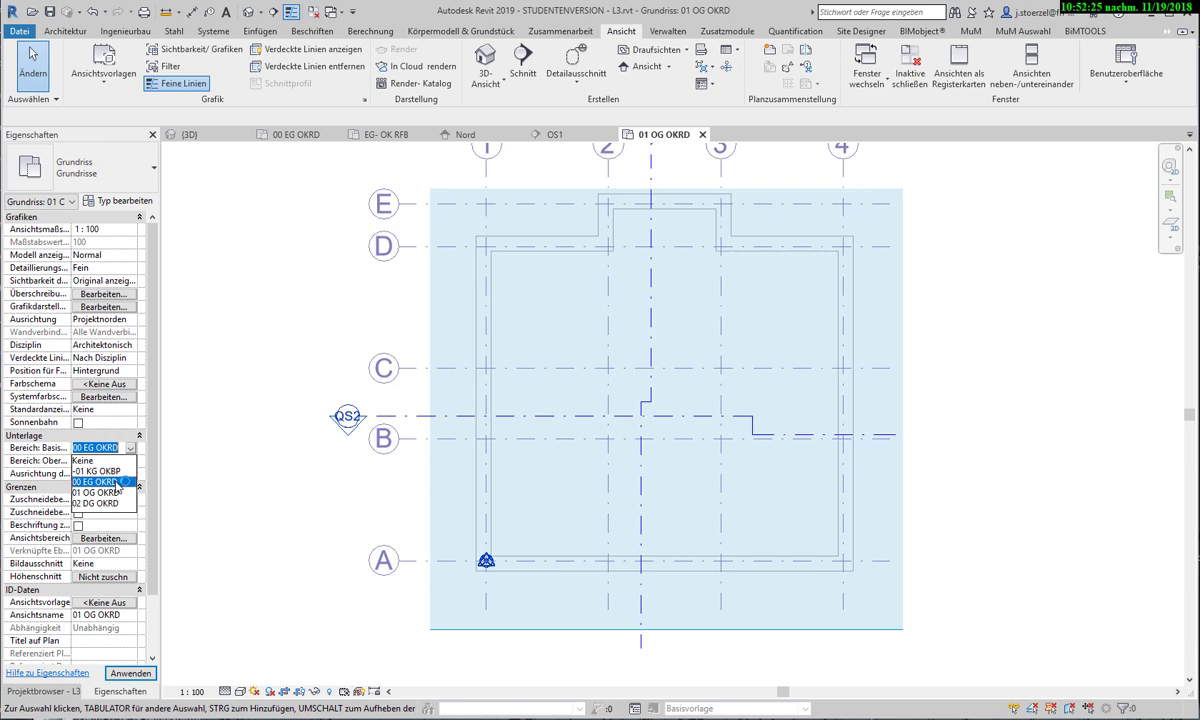
pyautogui.click(118, 482)
pyautogui.click(131, 448)
pyautogui.click(93, 462)
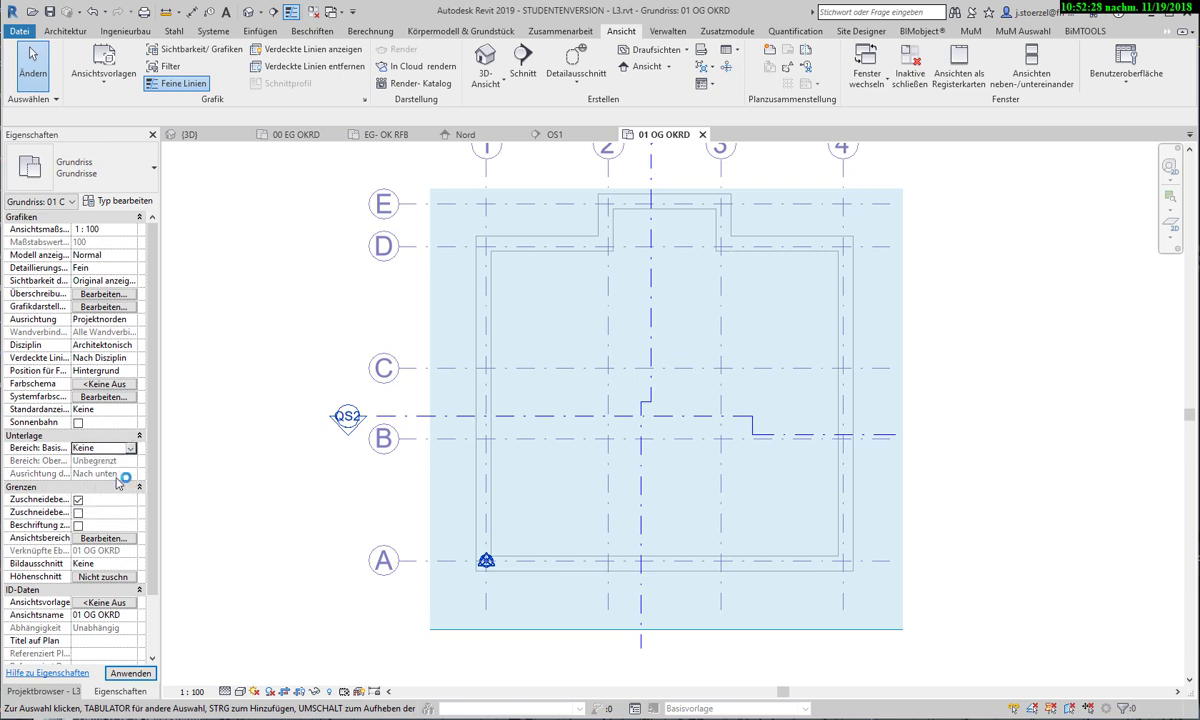
pyautogui.click(124, 673)
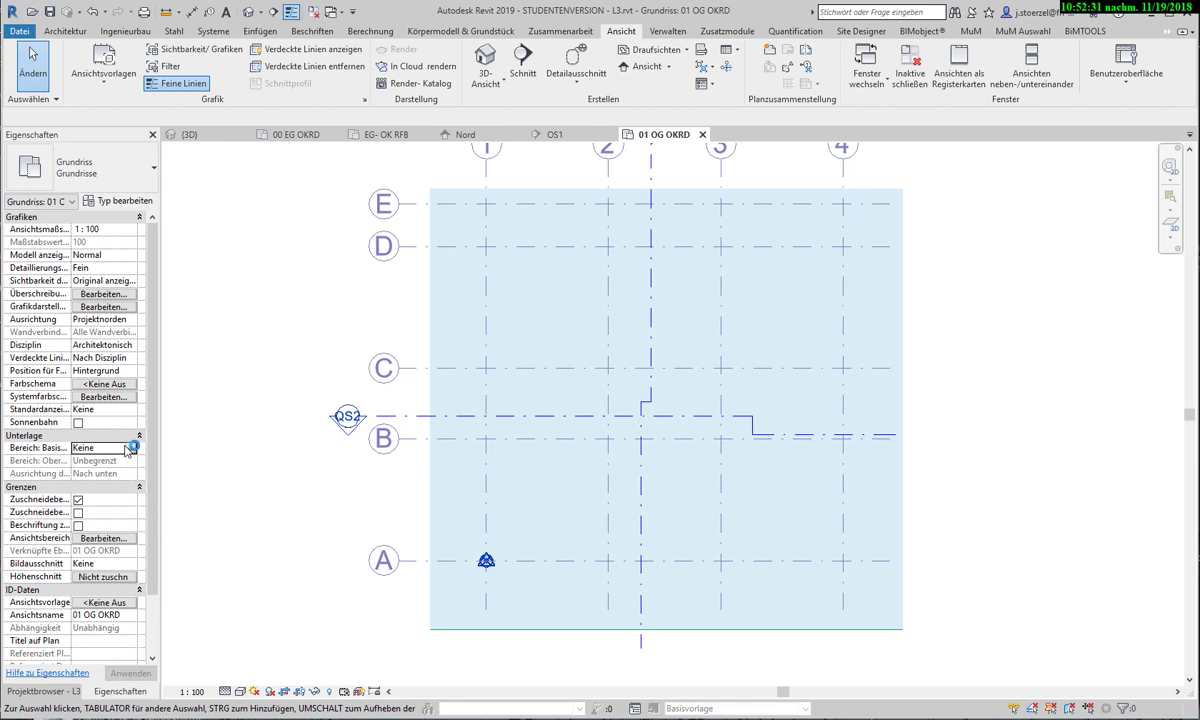
pyautogui.click(131, 448)
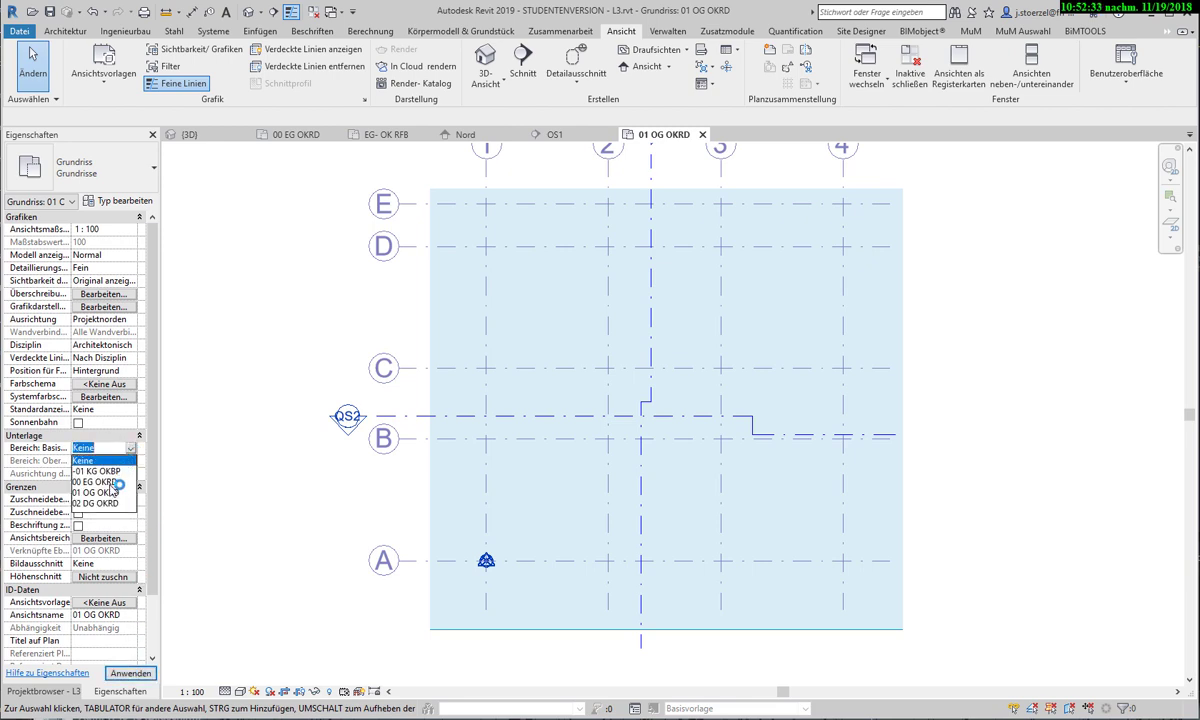
pyautogui.click(113, 485)
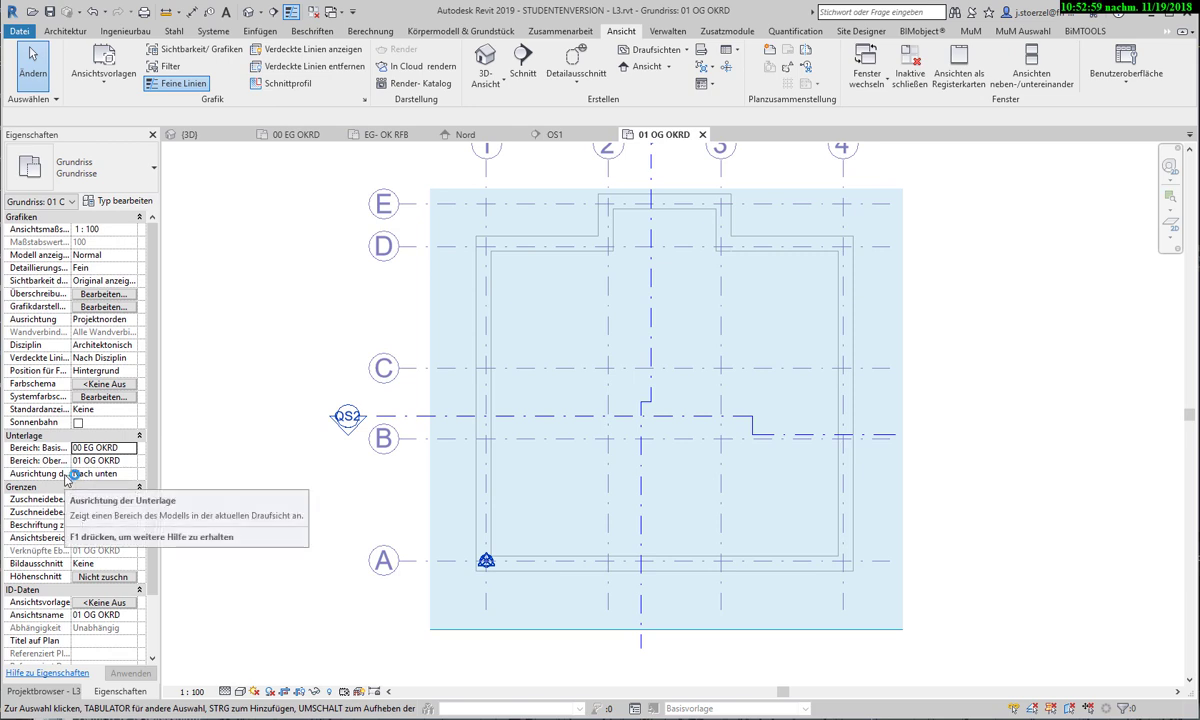
pyautogui.moveTo(38, 473)
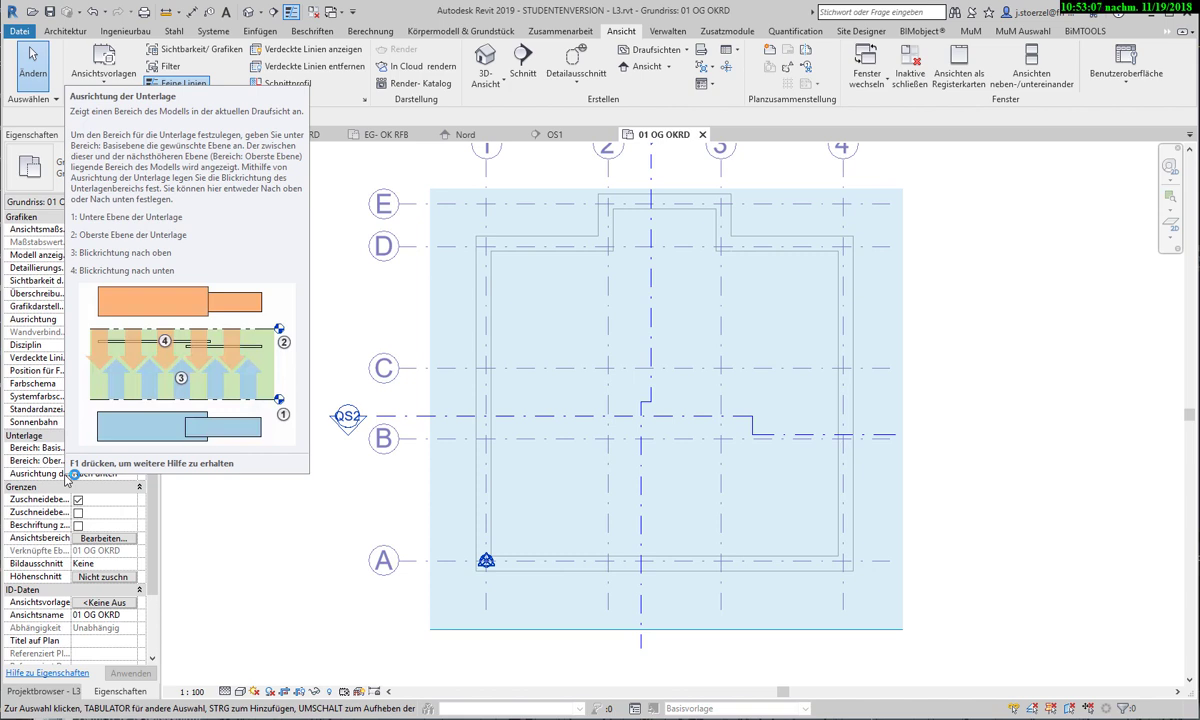
# Turn off the blue work-plane display (Arbeitsebene > Anzeigen).
pyautogui.click(118, 447)
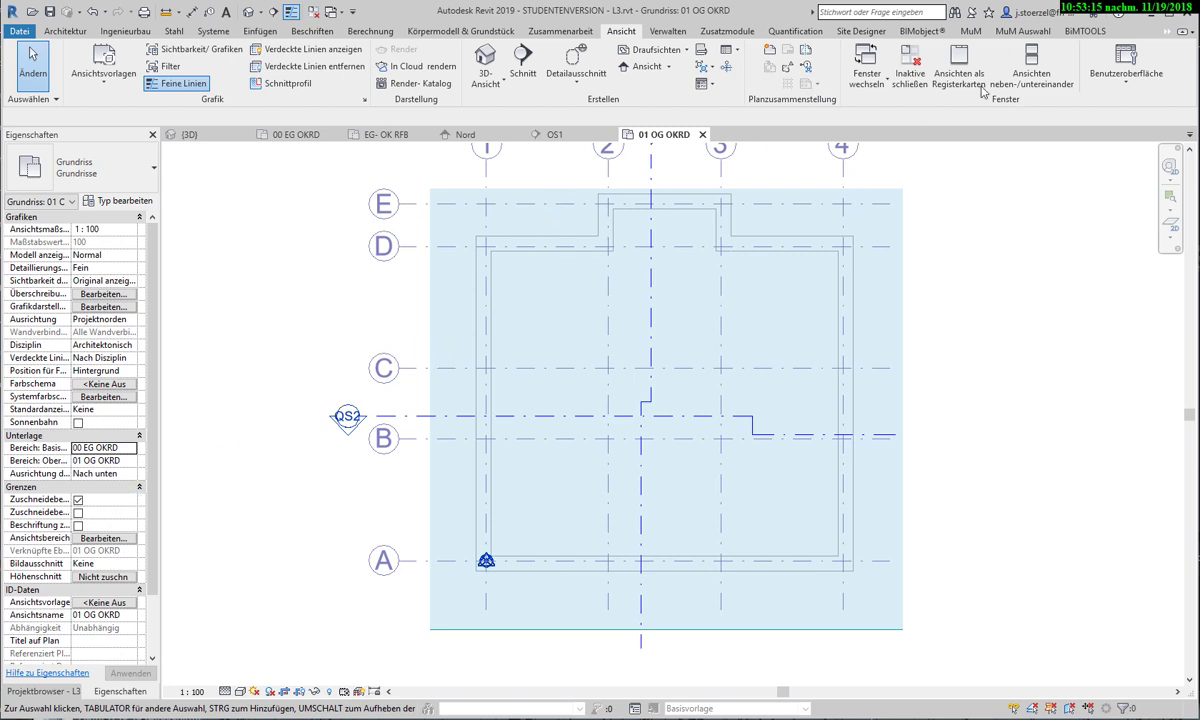
pyautogui.click(52, 31)
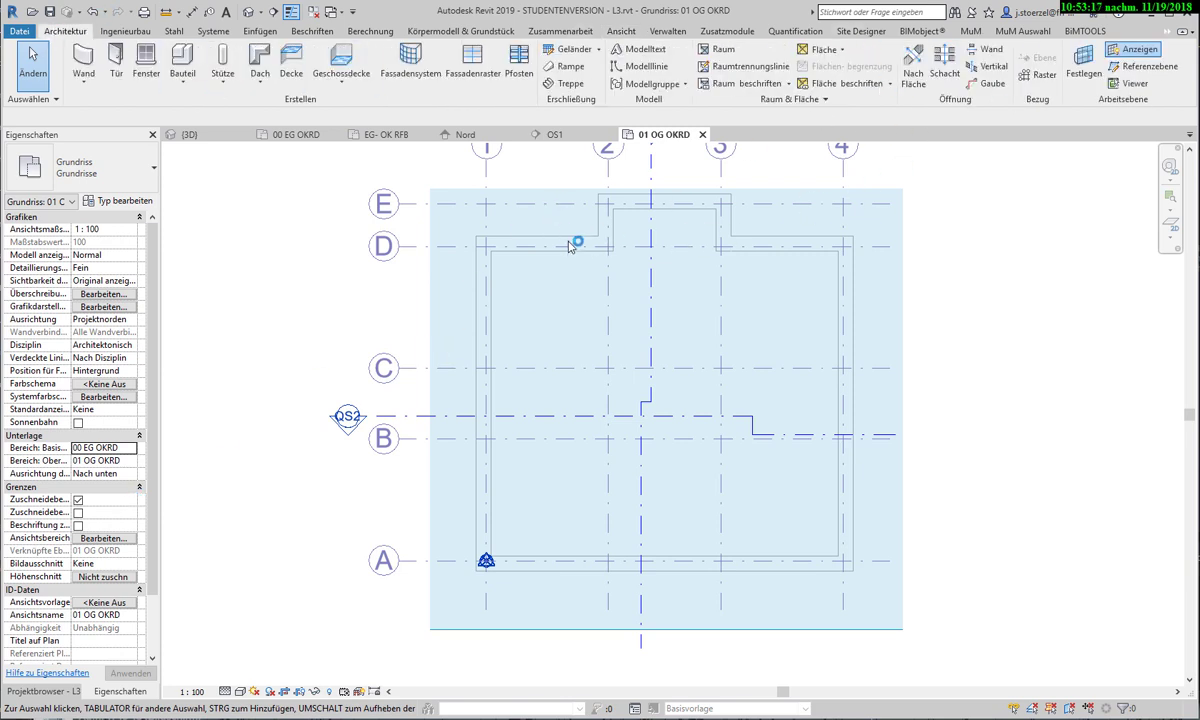
pyautogui.click(1135, 49)
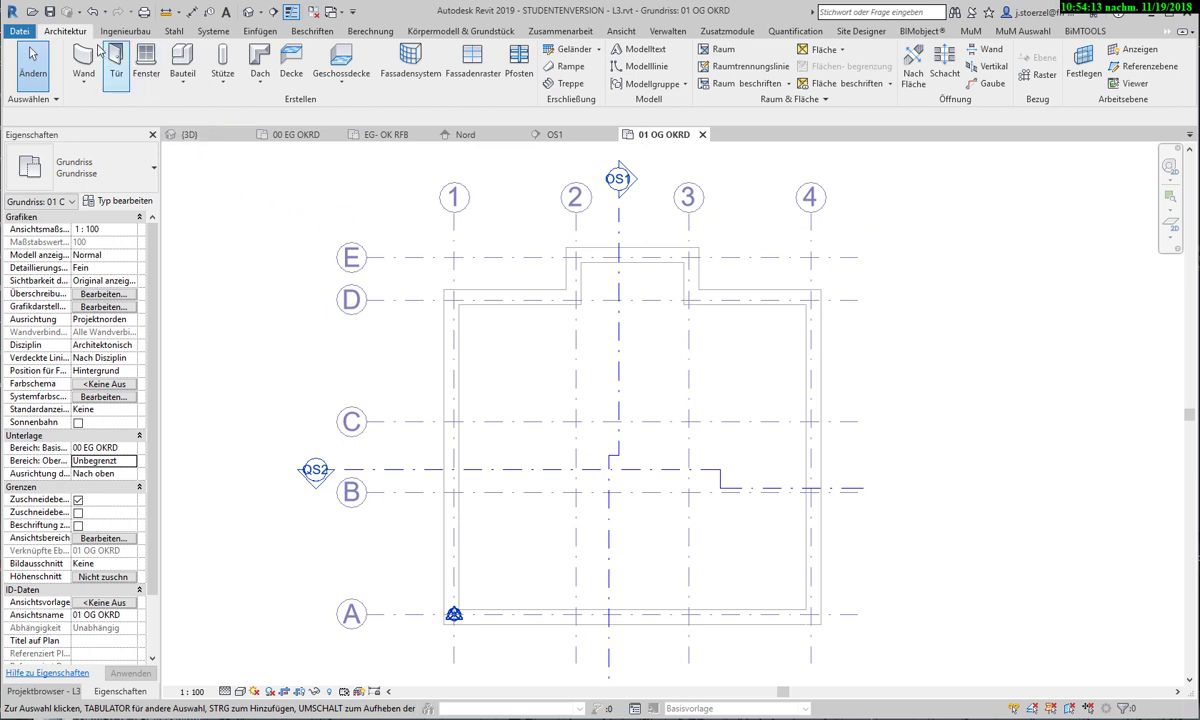
# Start a structural MW 25 + WDVS 15 wall in Rechteck mode with Höhe set to 02 DG OKRD.
pyautogui.click(86, 82)
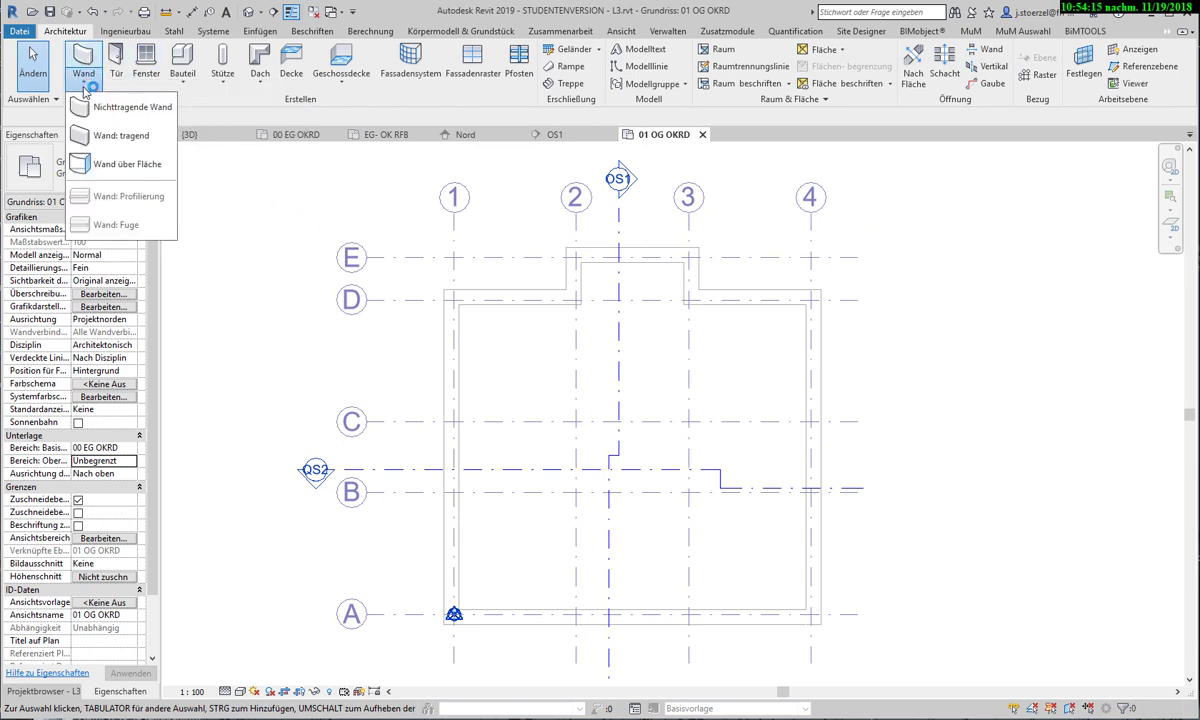
pyautogui.click(112, 135)
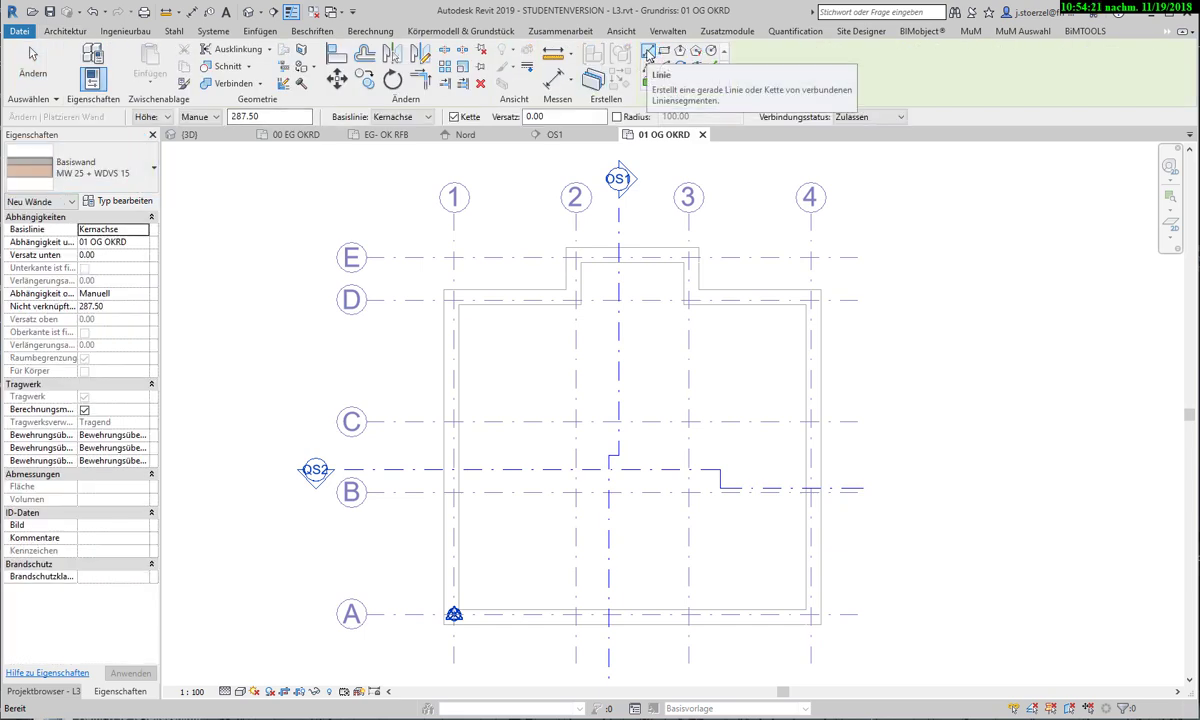
pyautogui.click(664, 51)
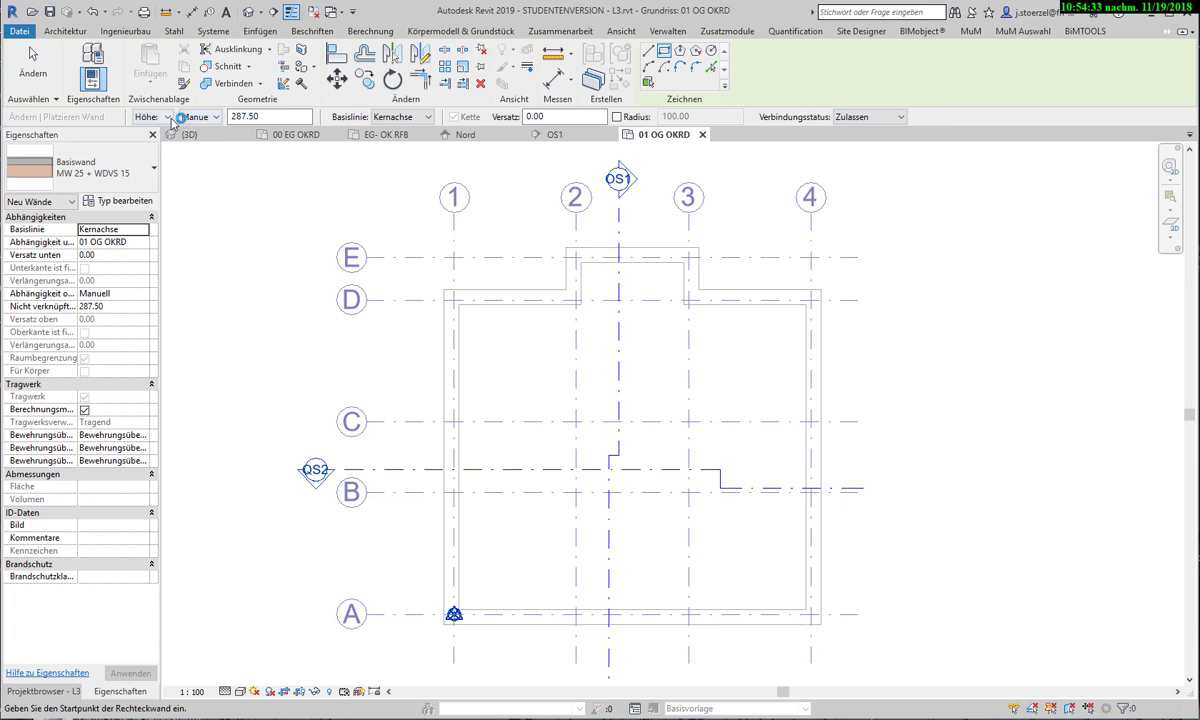
pyautogui.click(214, 117)
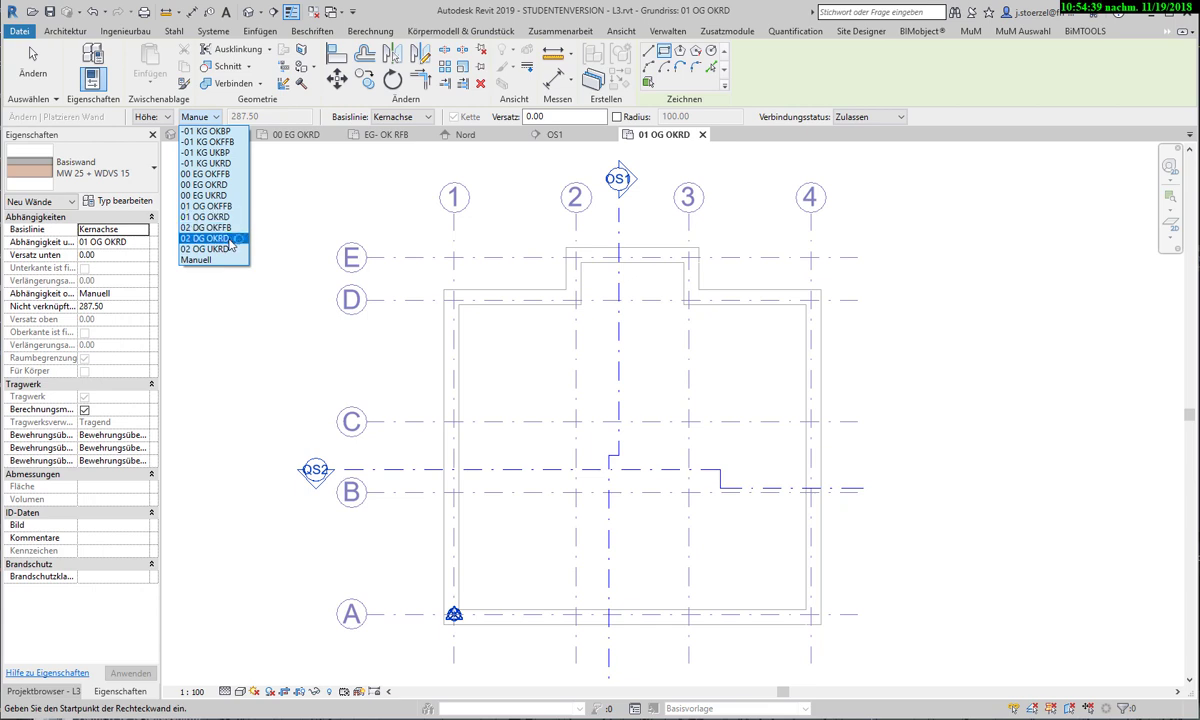
pyautogui.click(215, 238)
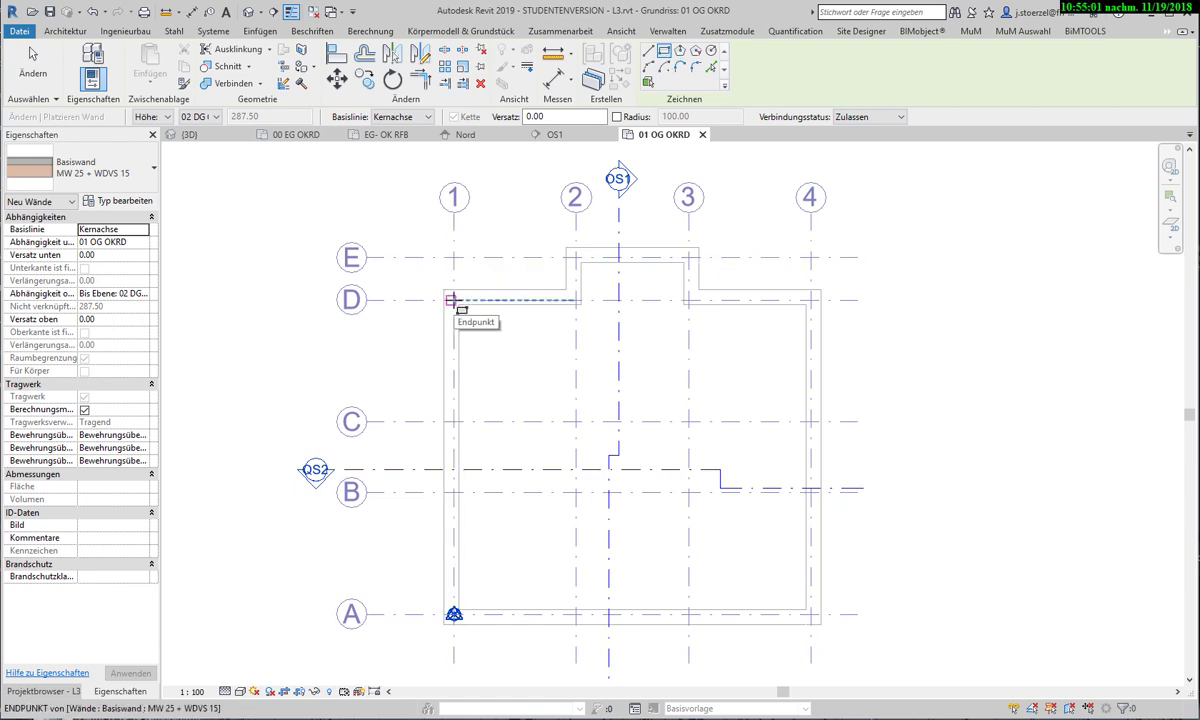
# Draw the wall rectangle from the D/1 corner to the A/4 corner, then view it in 3D.
pyautogui.click(451, 300)
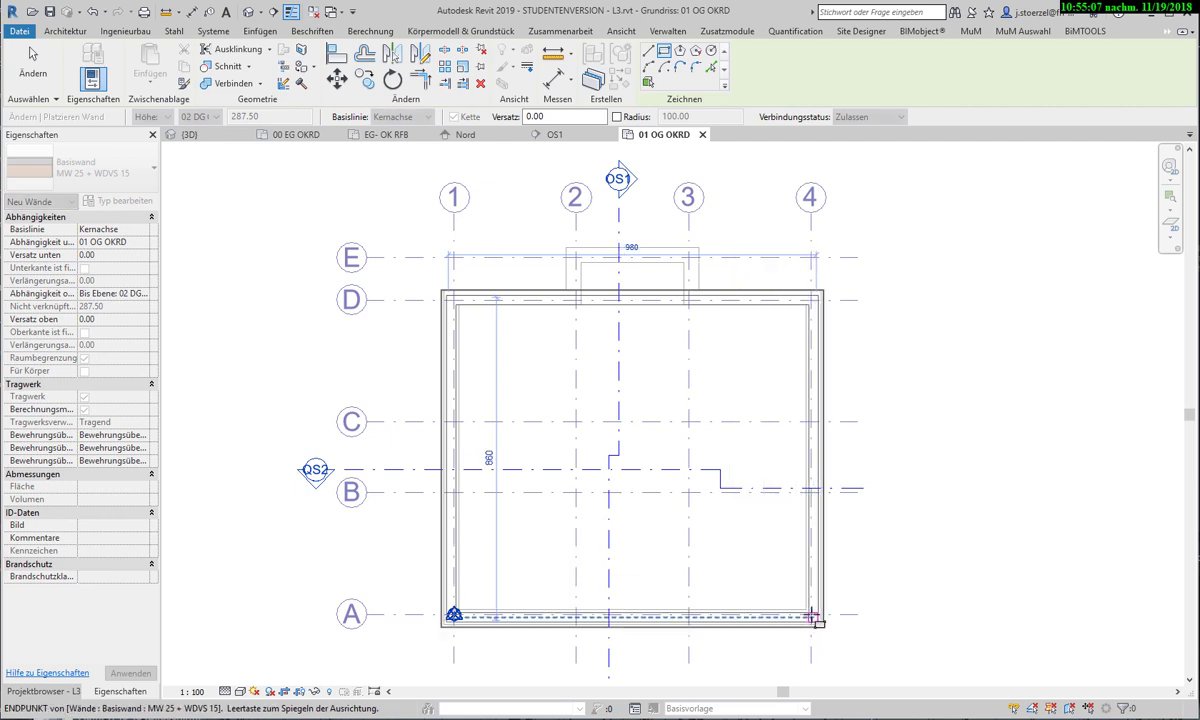
pyautogui.scroll(1, 813, 618)
pyautogui.scroll(2, 815, 615)
pyautogui.scroll(2, 813, 605)
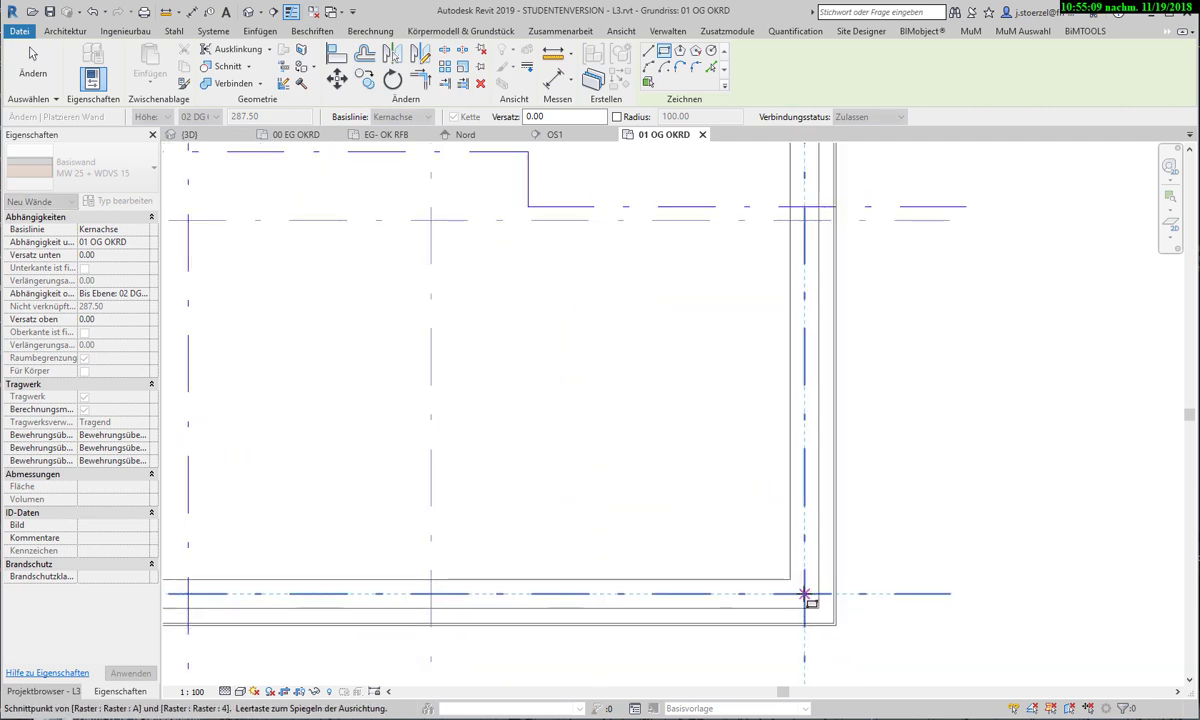
pyautogui.click(811, 603)
pyautogui.scroll(-2, 858, 628)
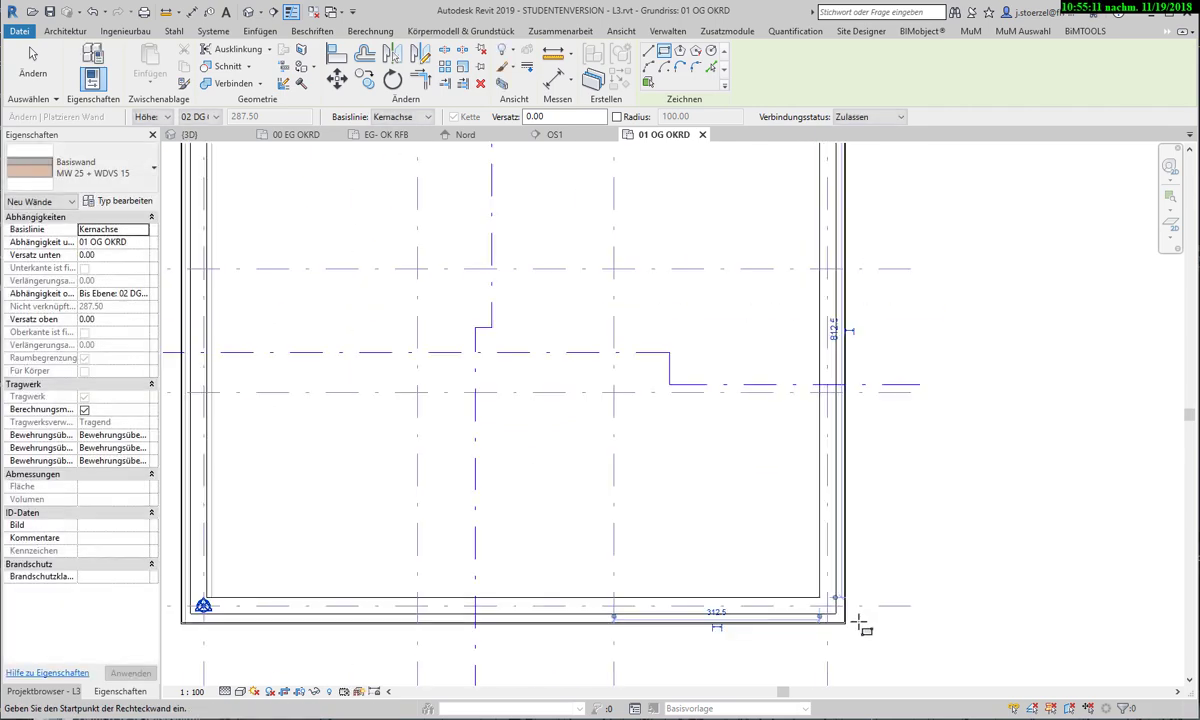
pyautogui.scroll(-1, 862, 626)
pyautogui.scroll(-2, 860, 625)
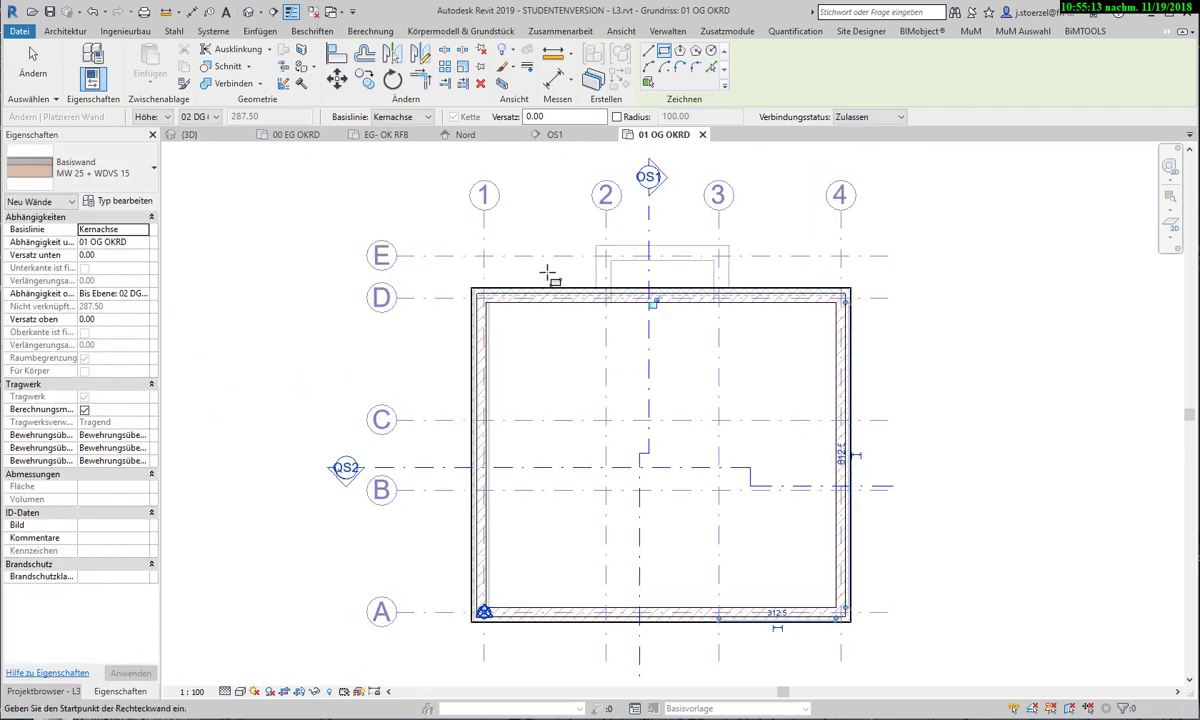
pyautogui.click(246, 14)
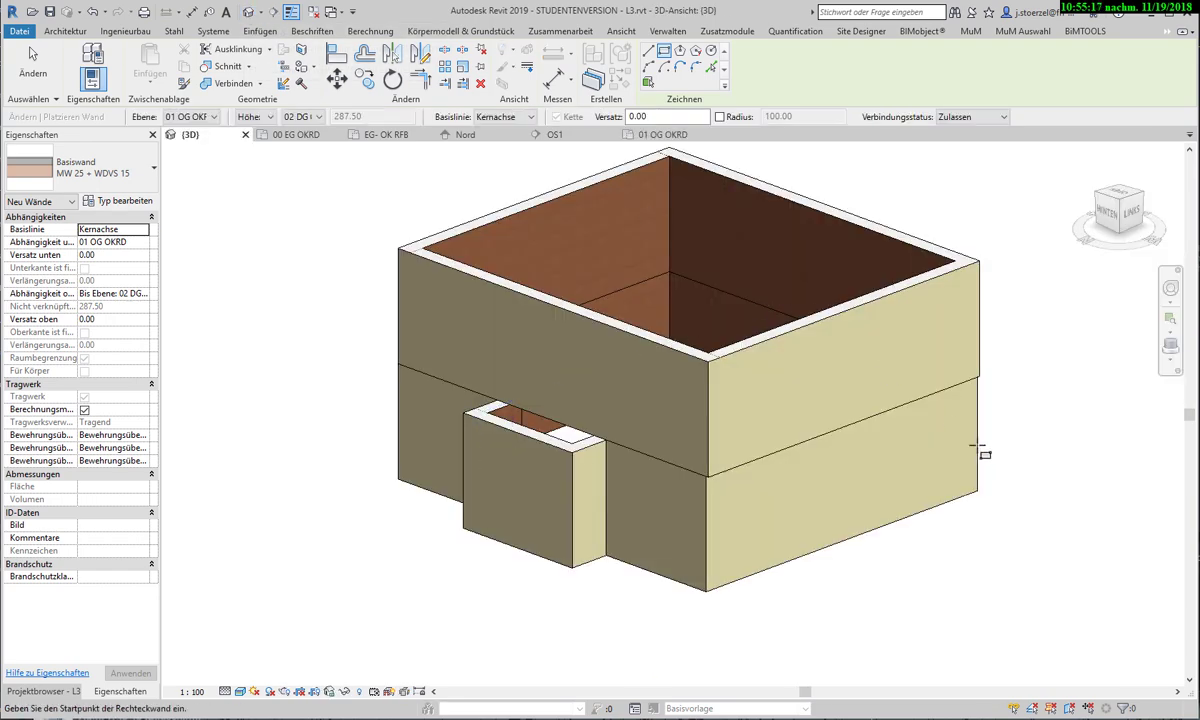
# Orbit the 3D model and check the LINKS, VORNE and RECHTS elevations for upper-wall offsets.
pyautogui.moveTo(1020, 500)
pyautogui.keyDown('shift'); pyautogui.mouseDown(button='middle')
pyautogui.moveTo(882, 395)
pyautogui.moveTo(948, 423)
pyautogui.moveTo(873, 458)
pyautogui.moveTo(1045, 356)
pyautogui.mouseUp(button='middle'); pyautogui.keyUp('shift')
pyautogui.scroll(5, 882, 395)
pyautogui.click(1125, 208)
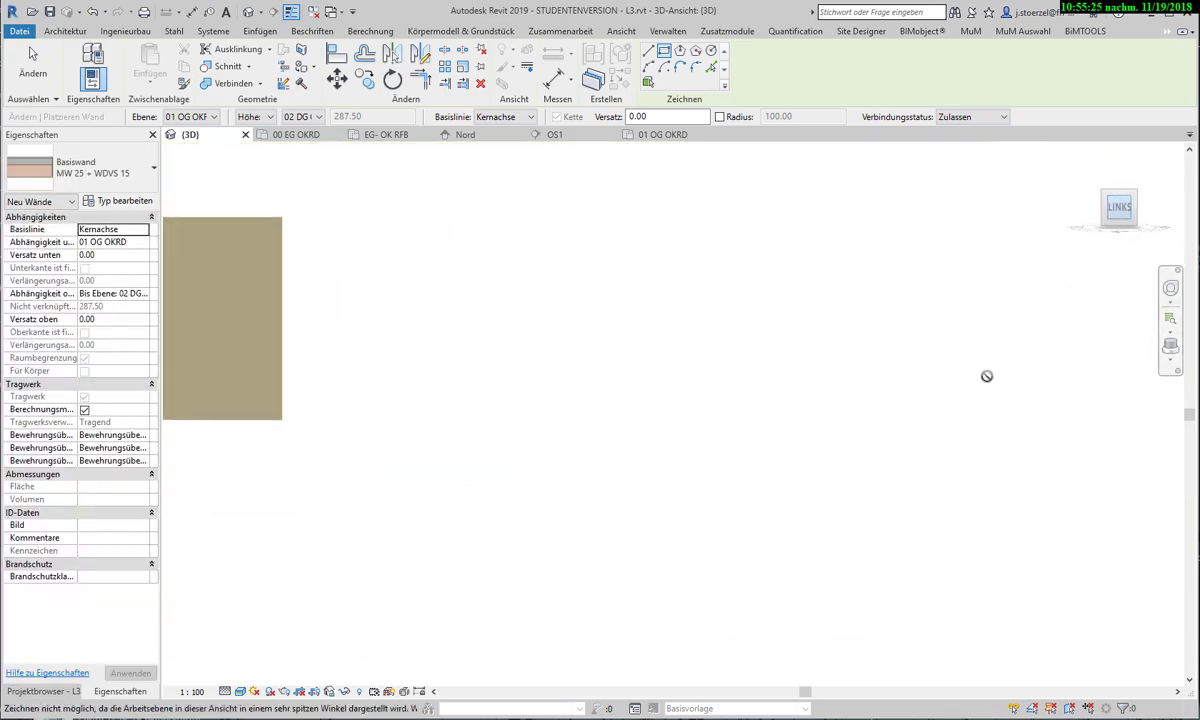
pyautogui.scroll(3, 578, 411)
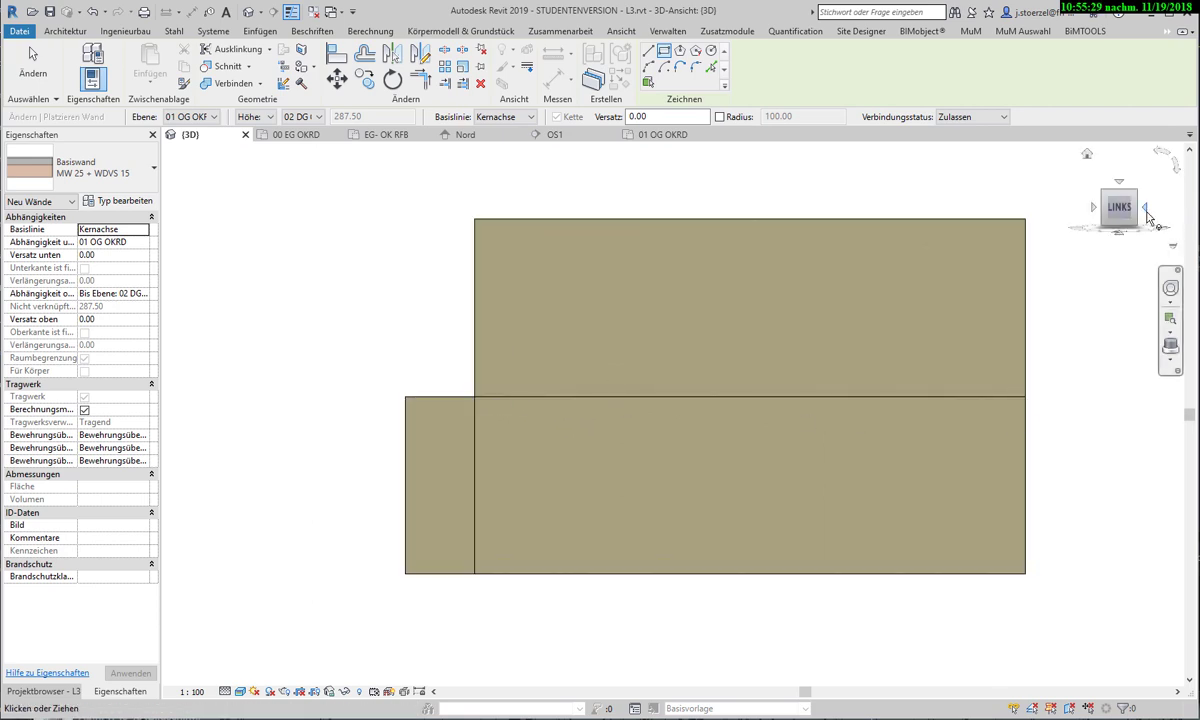
pyautogui.click(1145, 208)
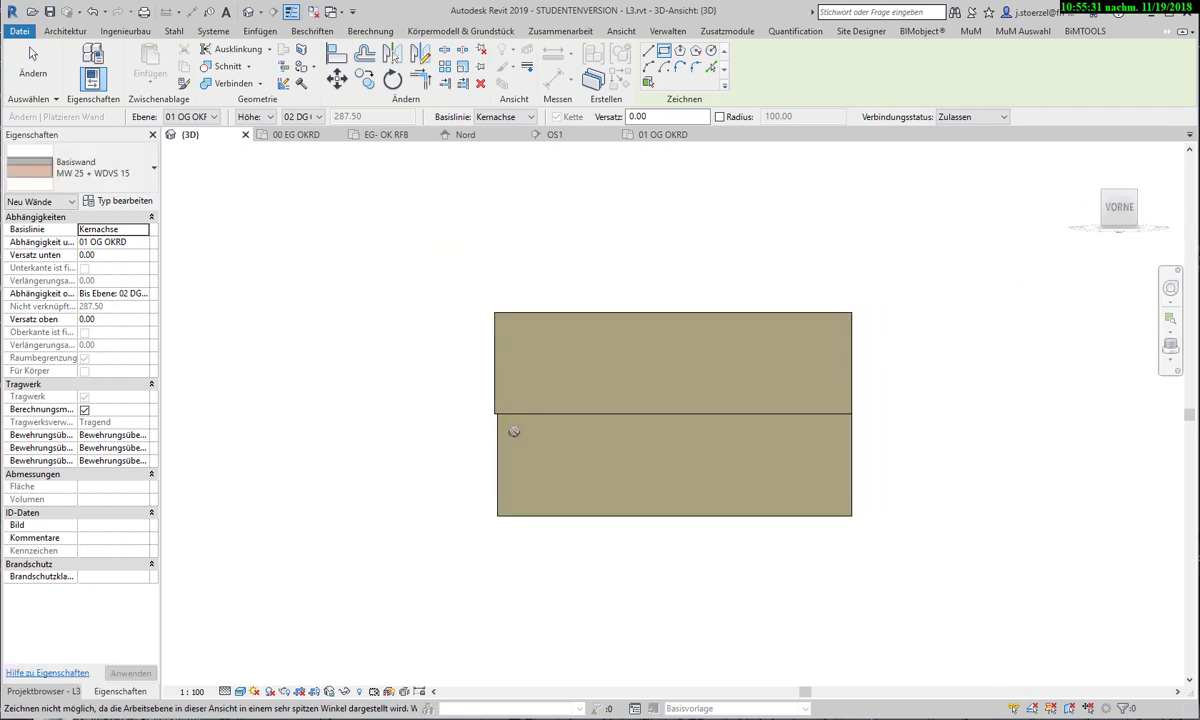
pyautogui.scroll(5, 482, 405)
pyautogui.scroll(-3, 645, 455)
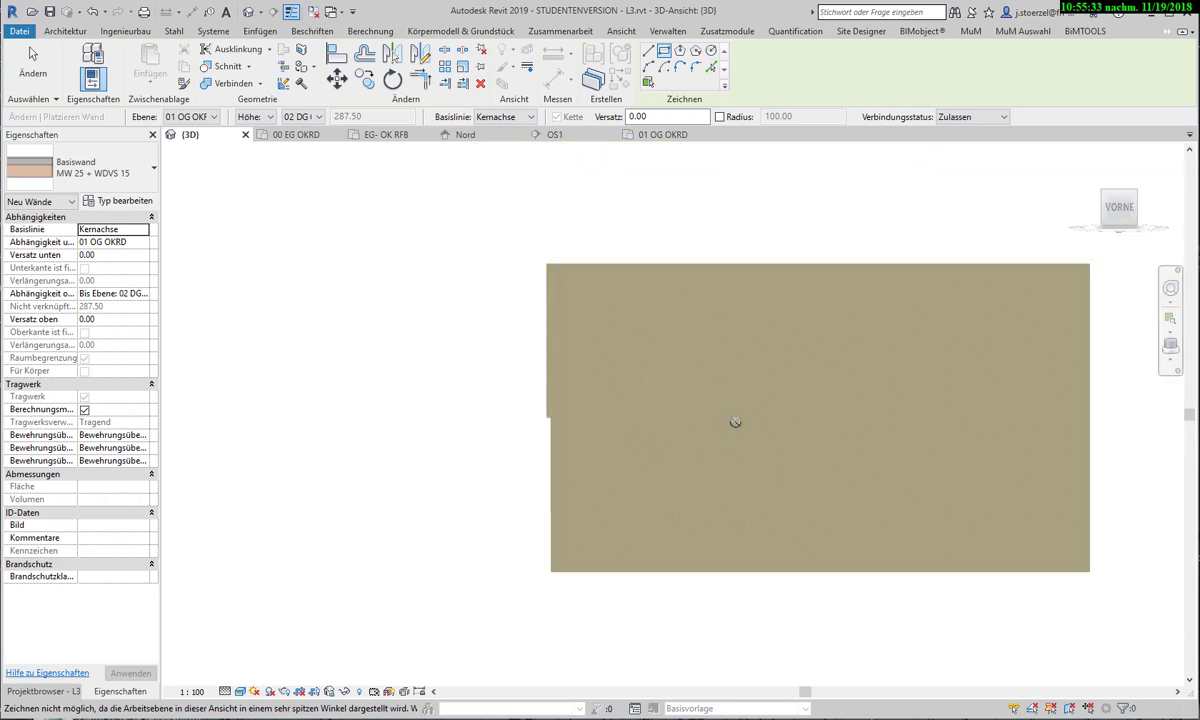
pyautogui.click(1145, 208)
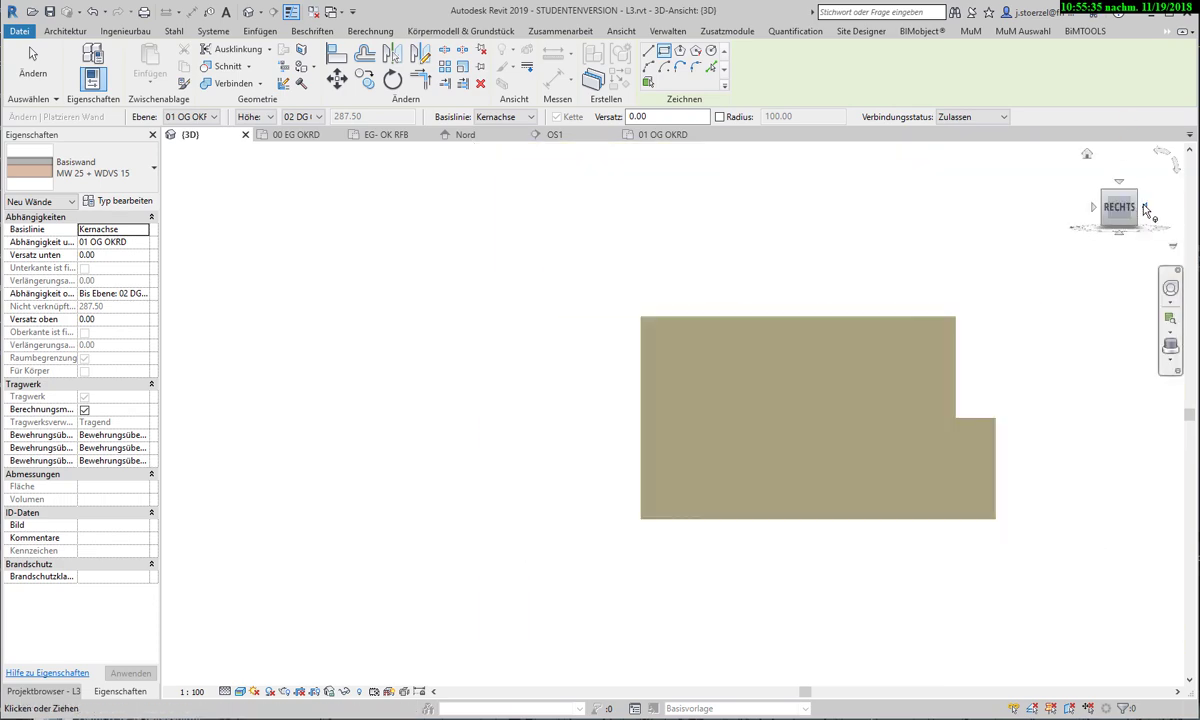
pyautogui.scroll(1, 536, 415)
pyautogui.scroll(2, 507, 420)
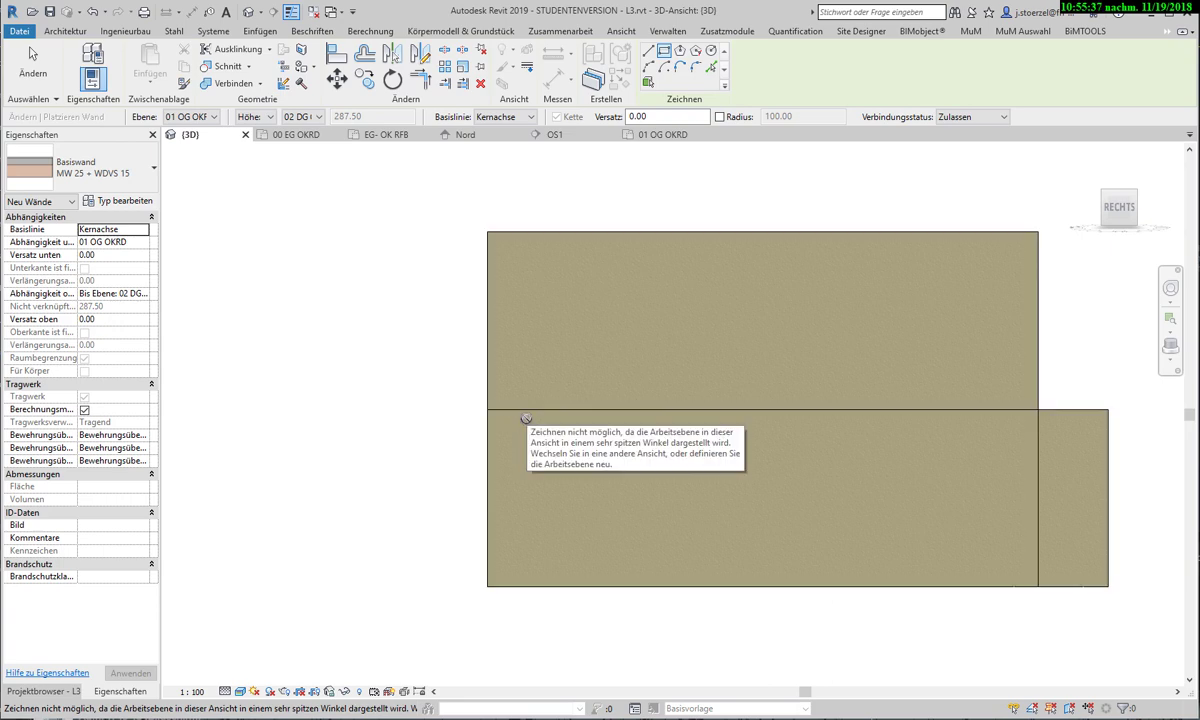
pyautogui.click(690, 141)
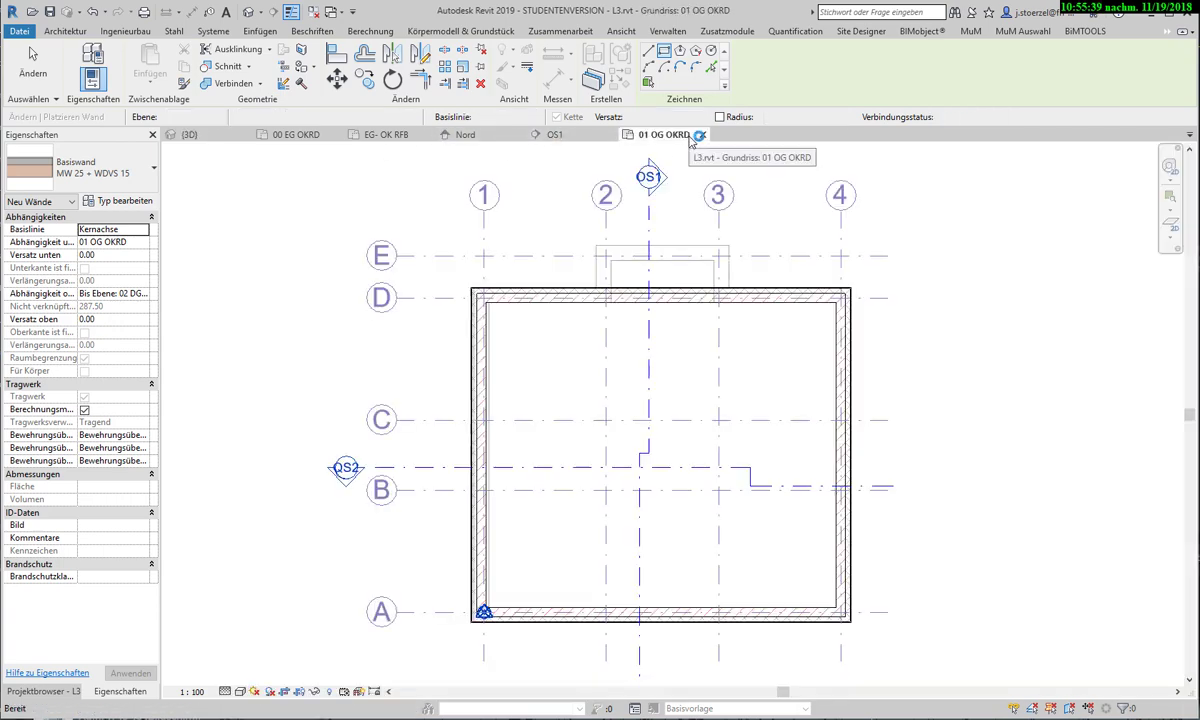
pyautogui.moveTo(729, 509); pyautogui.dragTo(759, 394, button='middle')
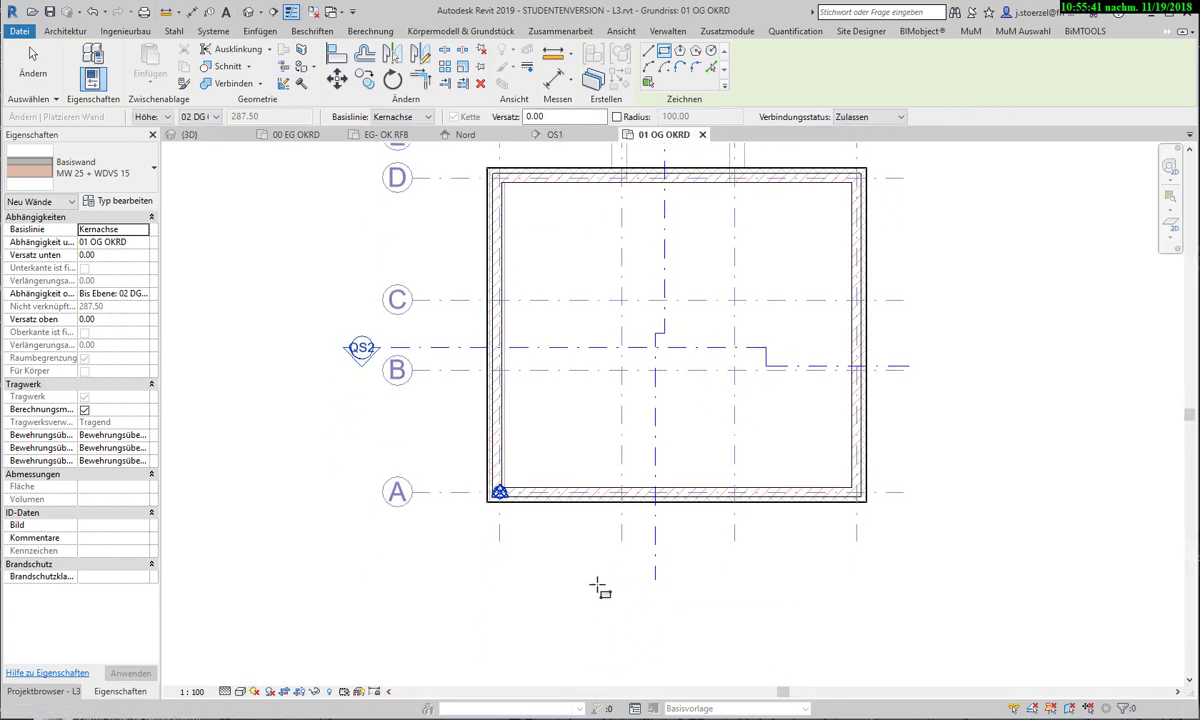
pyautogui.scroll(2, 610, 580)
pyautogui.scroll(2, 742, 490)
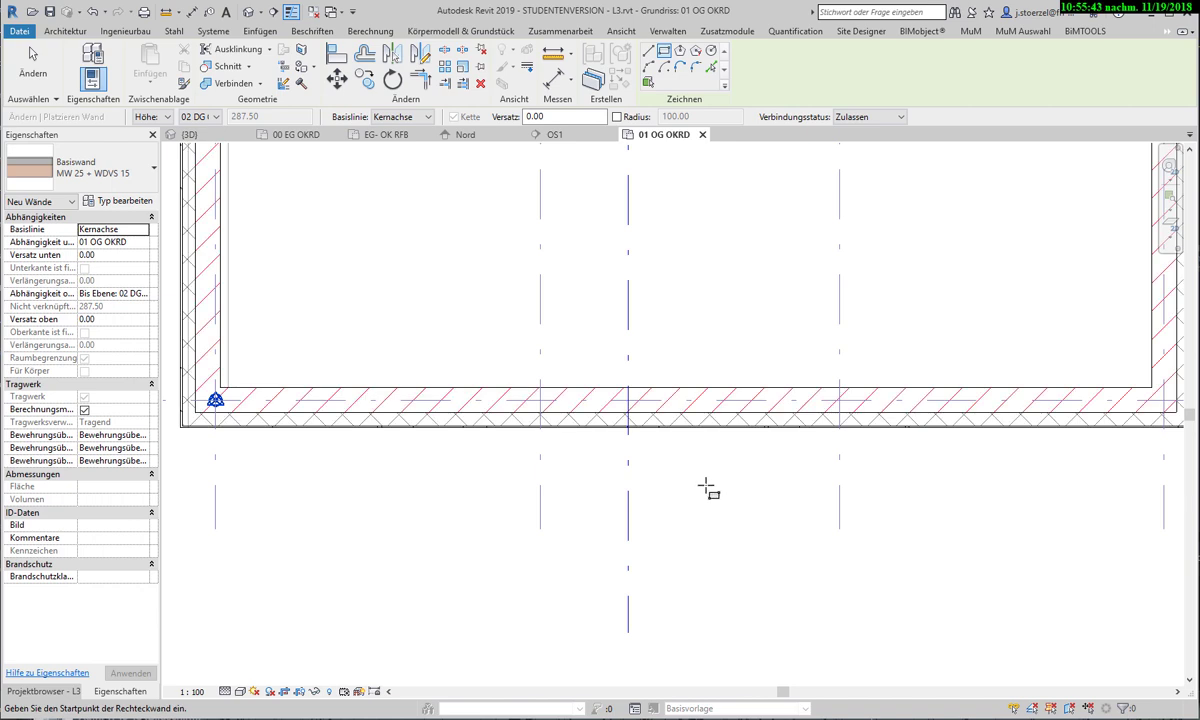
pyautogui.scroll(-2, 680, 485)
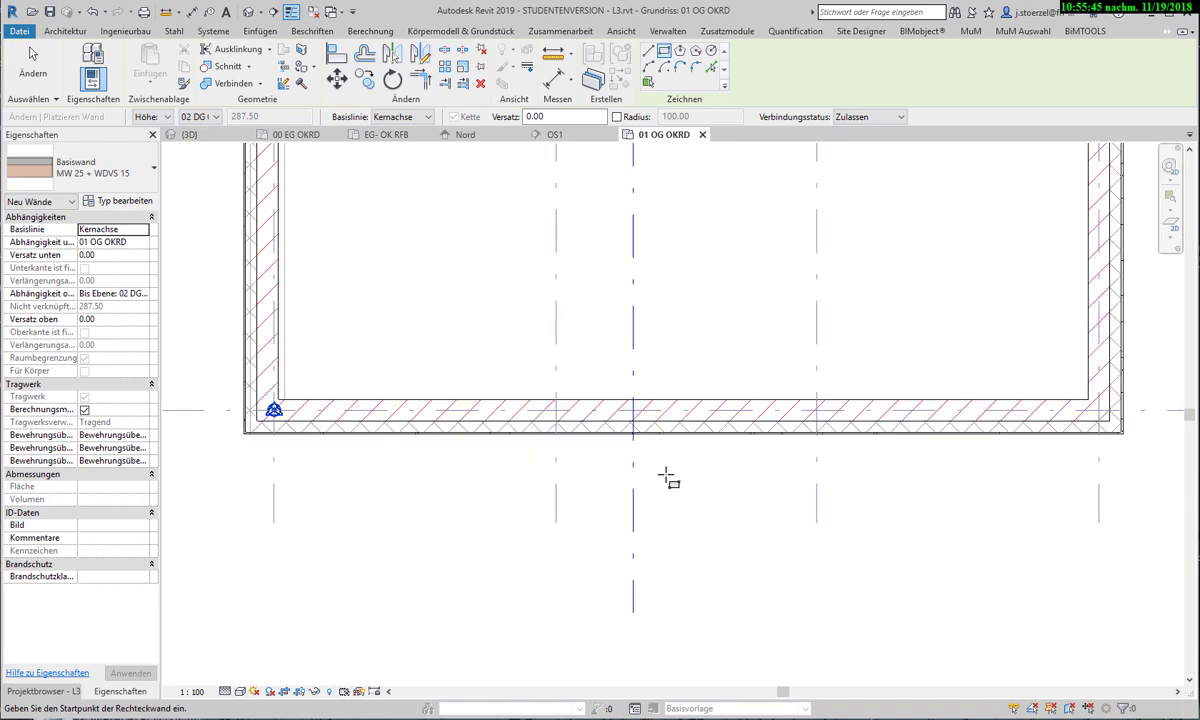
pyautogui.scroll(-1, 664, 476)
pyautogui.scroll(-1, 678, 478)
pyautogui.scroll(2, 940, 480)
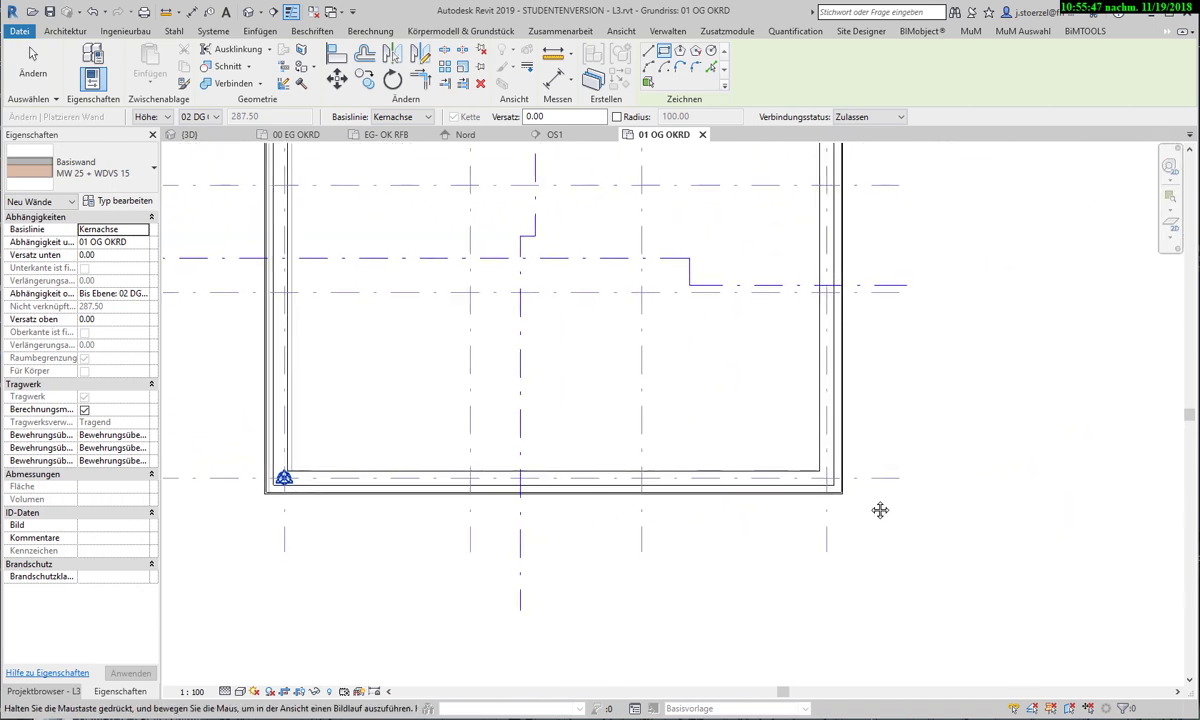
pyautogui.scroll(1, 718, 517)
pyautogui.scroll(-1, 720, 517)
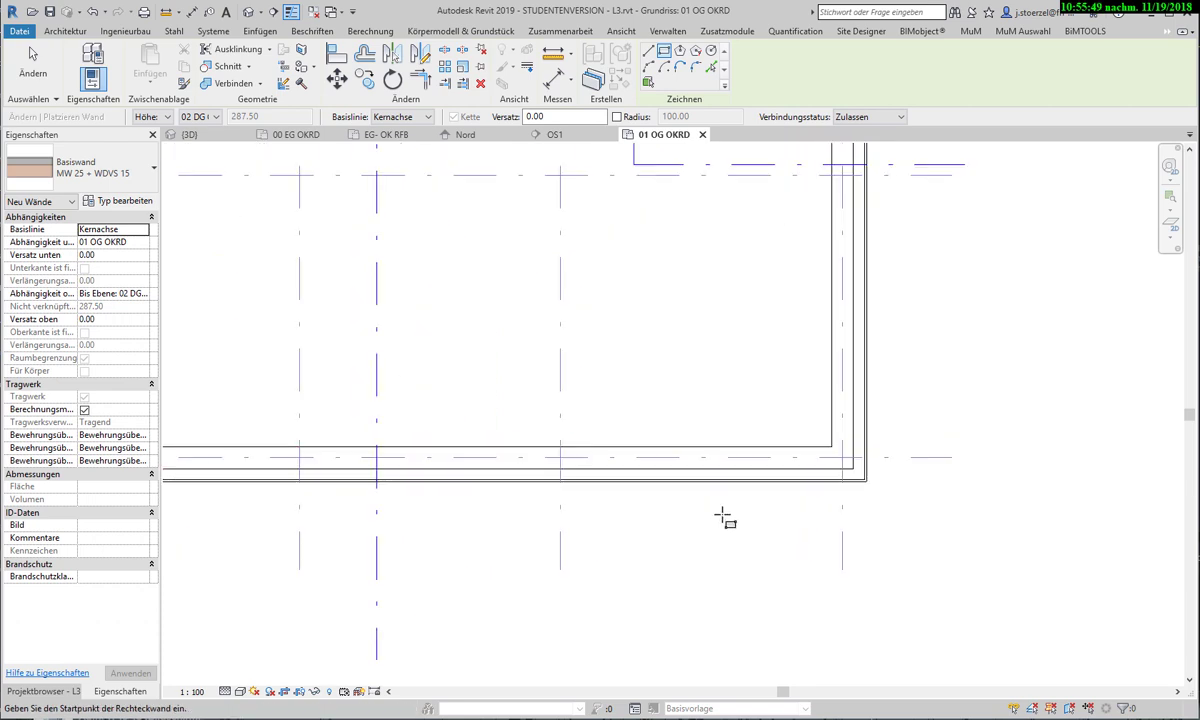
pyautogui.scroll(-1, 670, 509)
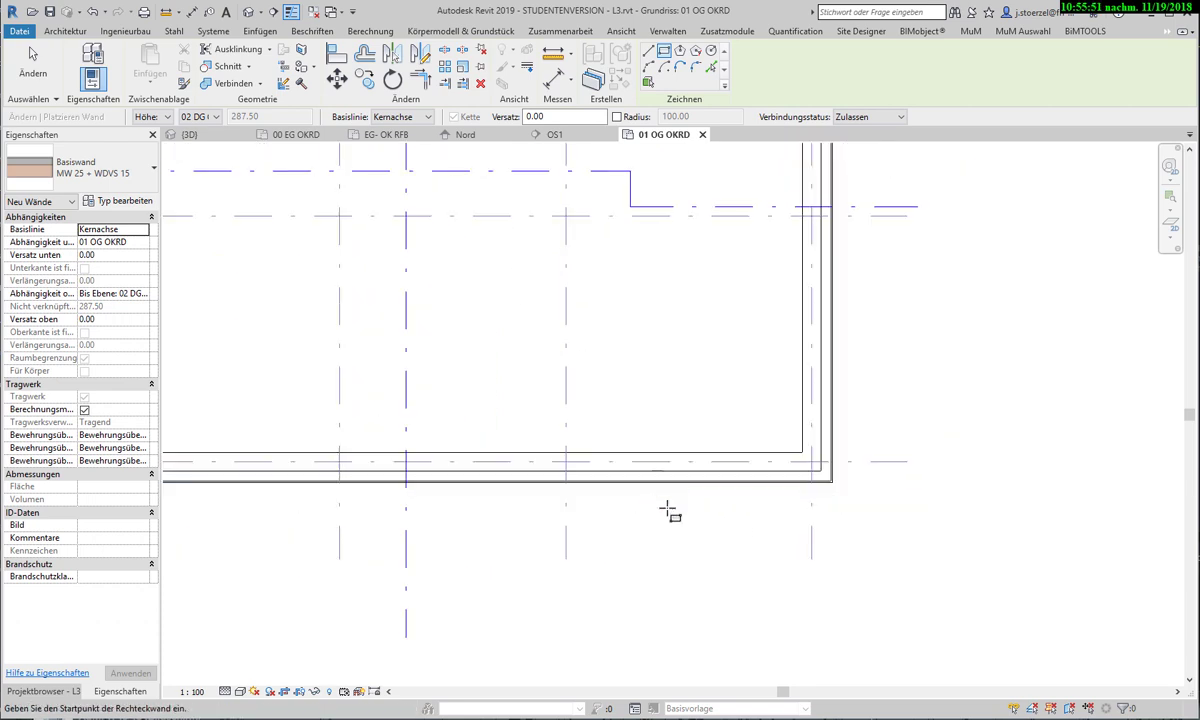
pyautogui.scroll(-1, 619, 434)
pyautogui.scroll(-1, 608, 426)
pyautogui.moveTo(334, 244); pyautogui.dragTo(430, 292, button='middle')
pyautogui.scroll(2, 432, 292)
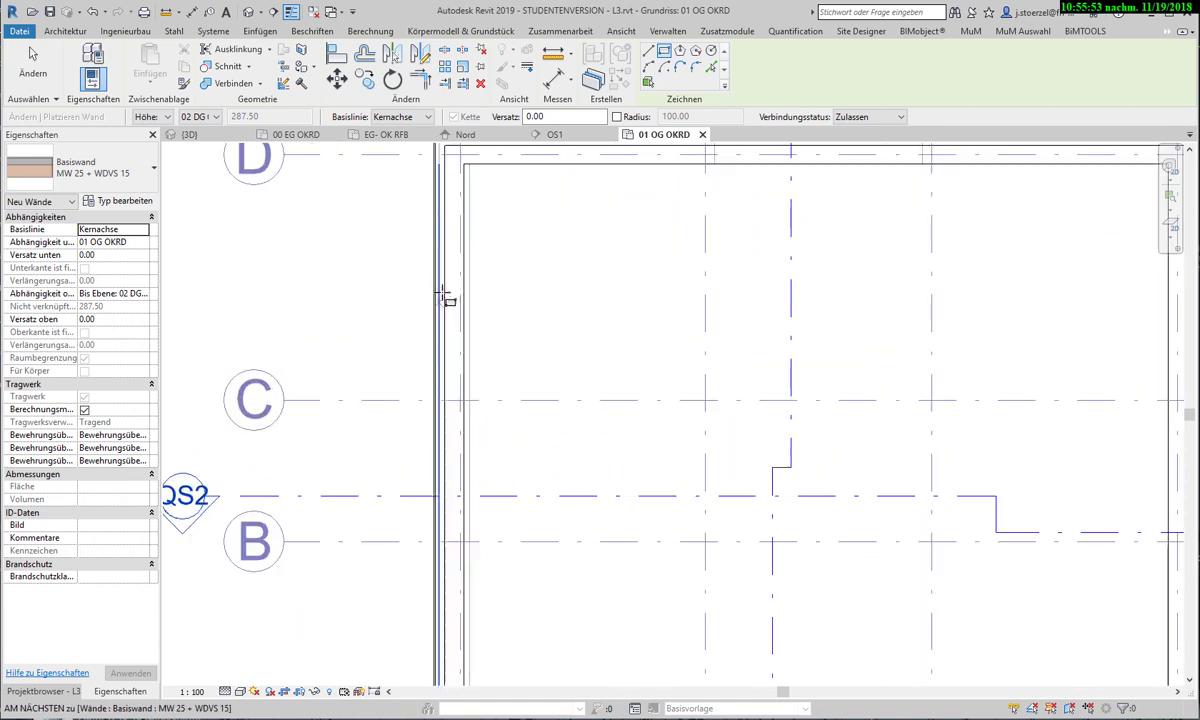
pyautogui.scroll(1, 425, 258)
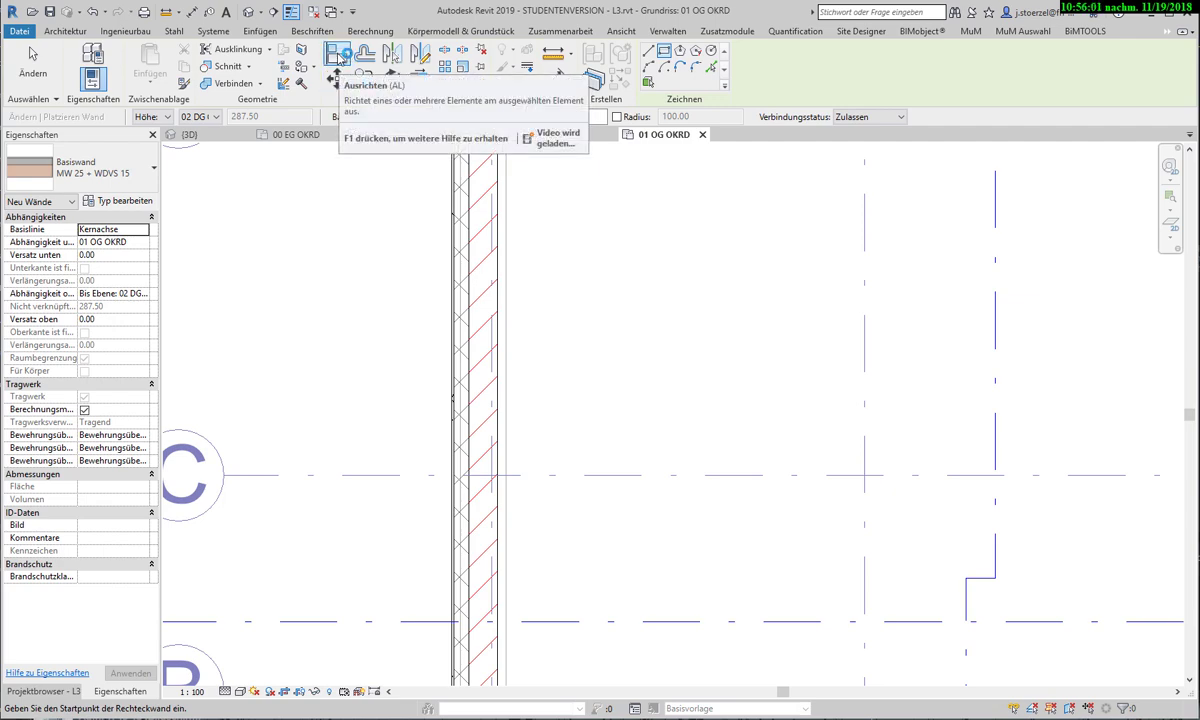
# Align the left upper-floor wall face flush with the ground-floor wall face using Ausrichten (AL).
pyautogui.click(337, 58)
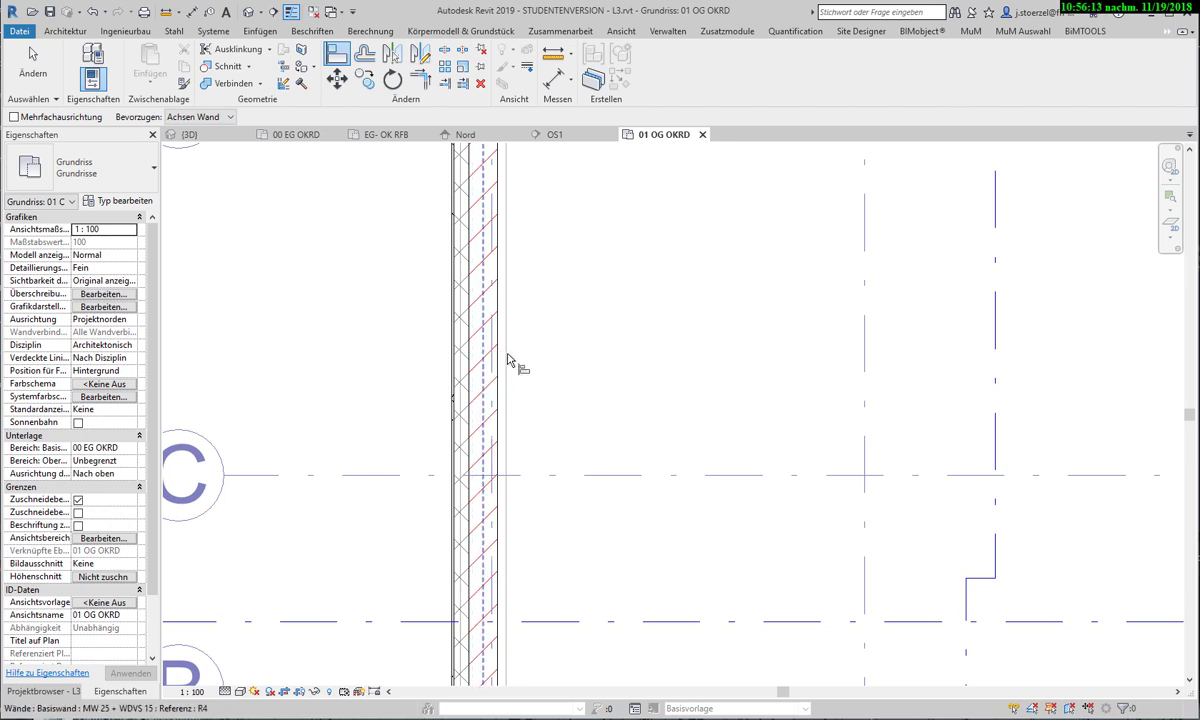
pyautogui.press('Tab')
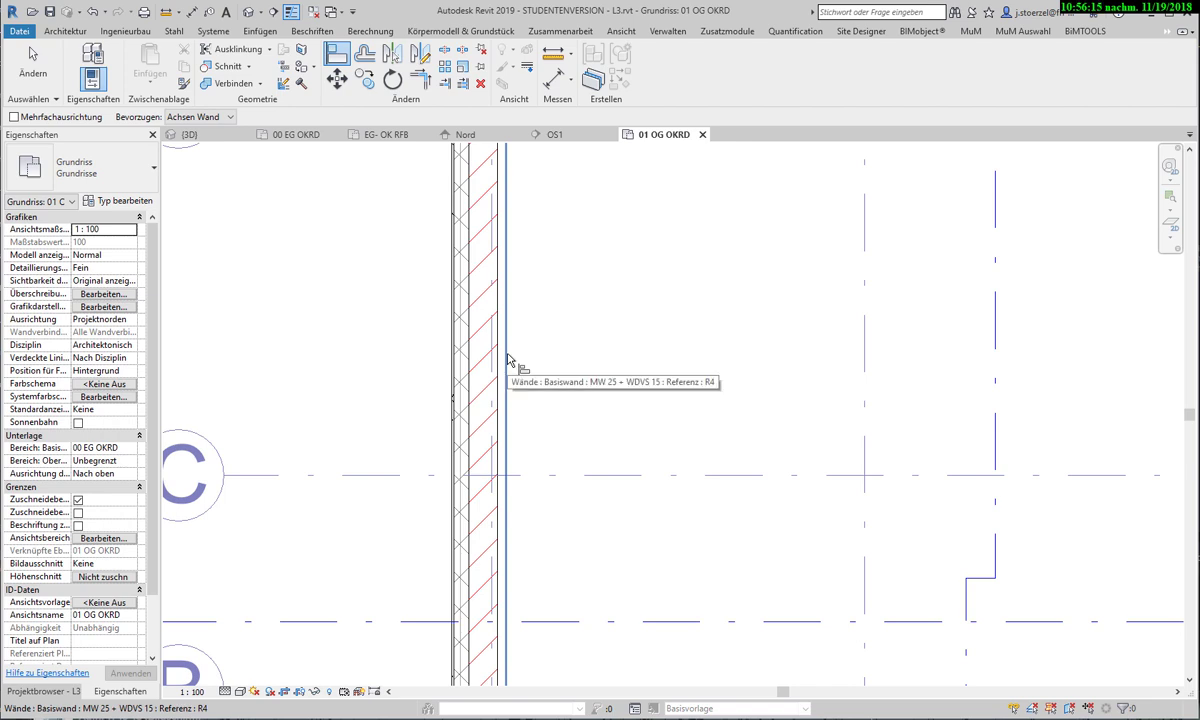
pyautogui.click(507, 359)
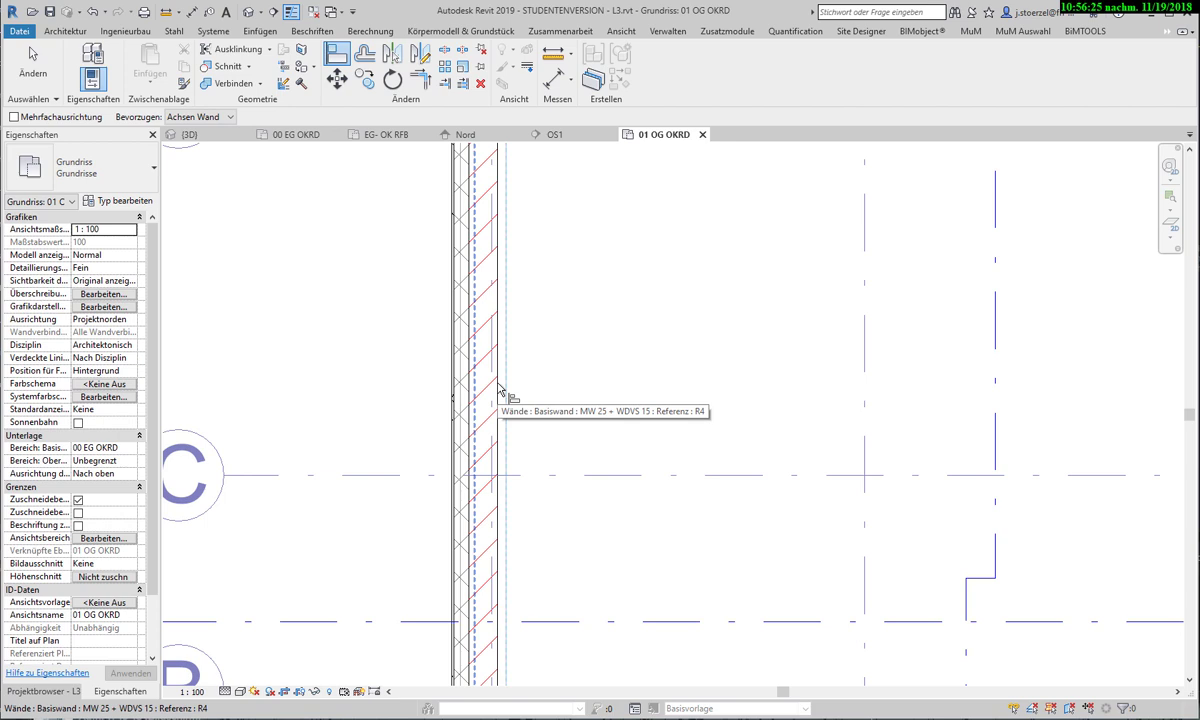
pyautogui.click(499, 389)
pyautogui.click(499, 389)
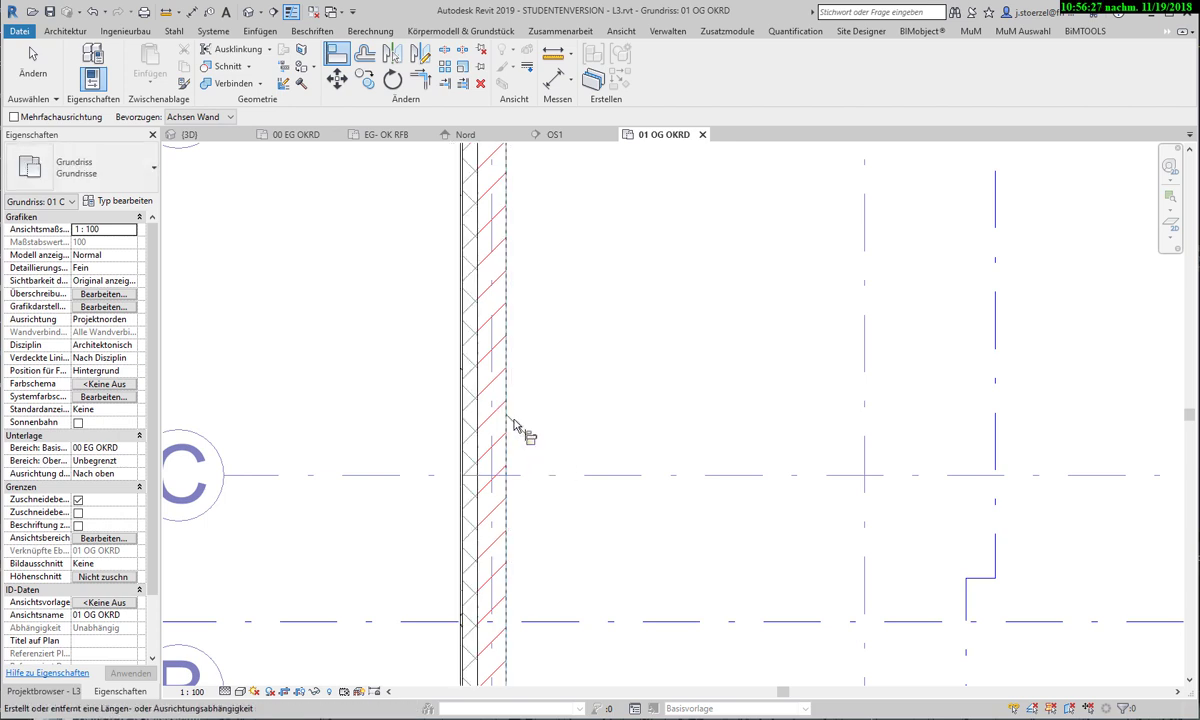
pyautogui.scroll(-2, 534, 421)
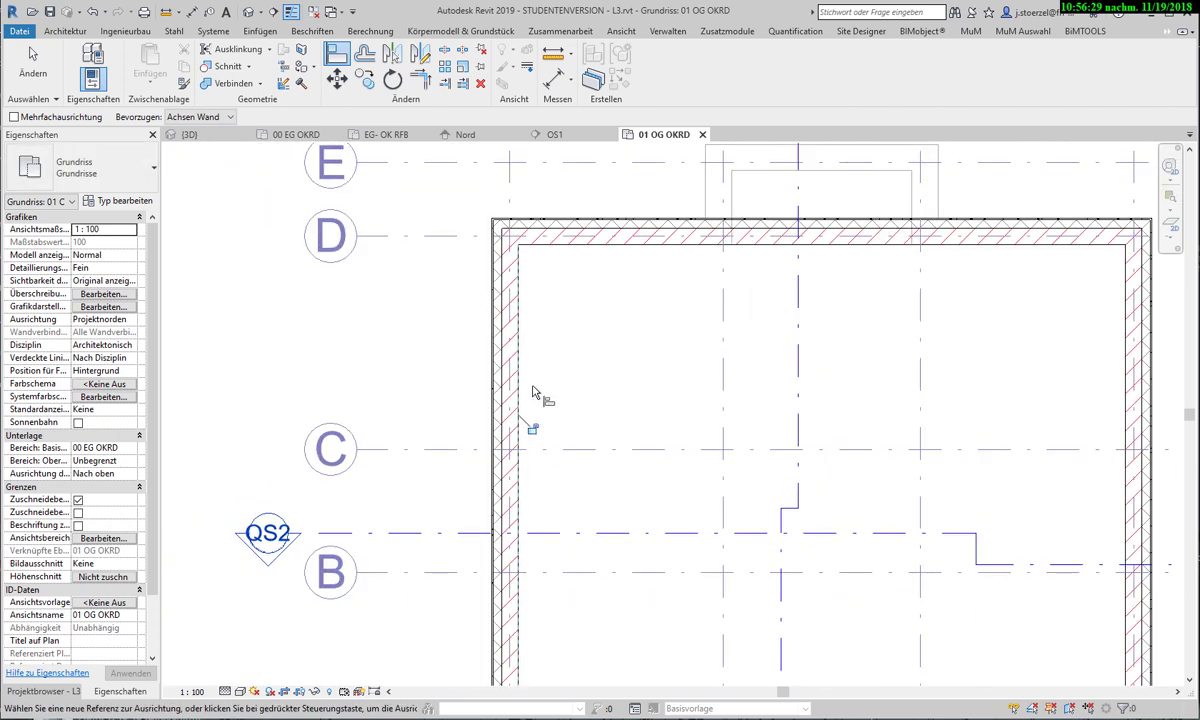
pyautogui.scroll(2, 549, 258)
pyautogui.scroll(1, 536, 257)
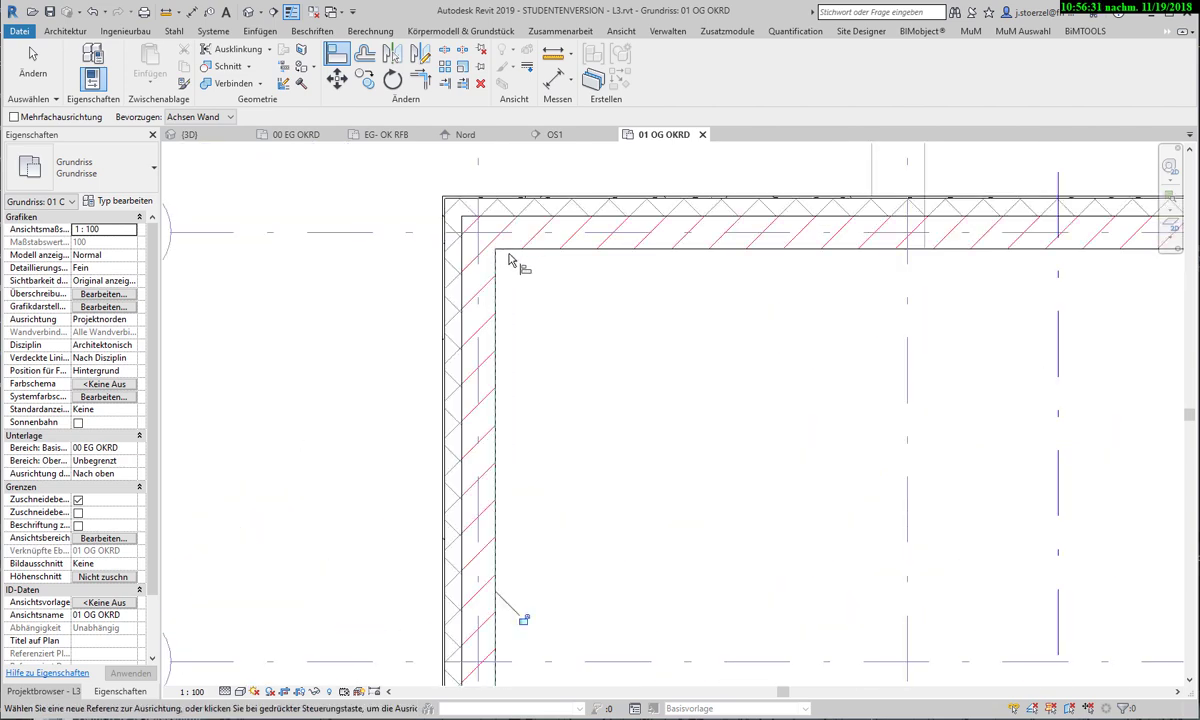
pyautogui.scroll(-2, 509, 260)
pyautogui.scroll(-3, 509, 260)
pyautogui.scroll(2, 523, 618)
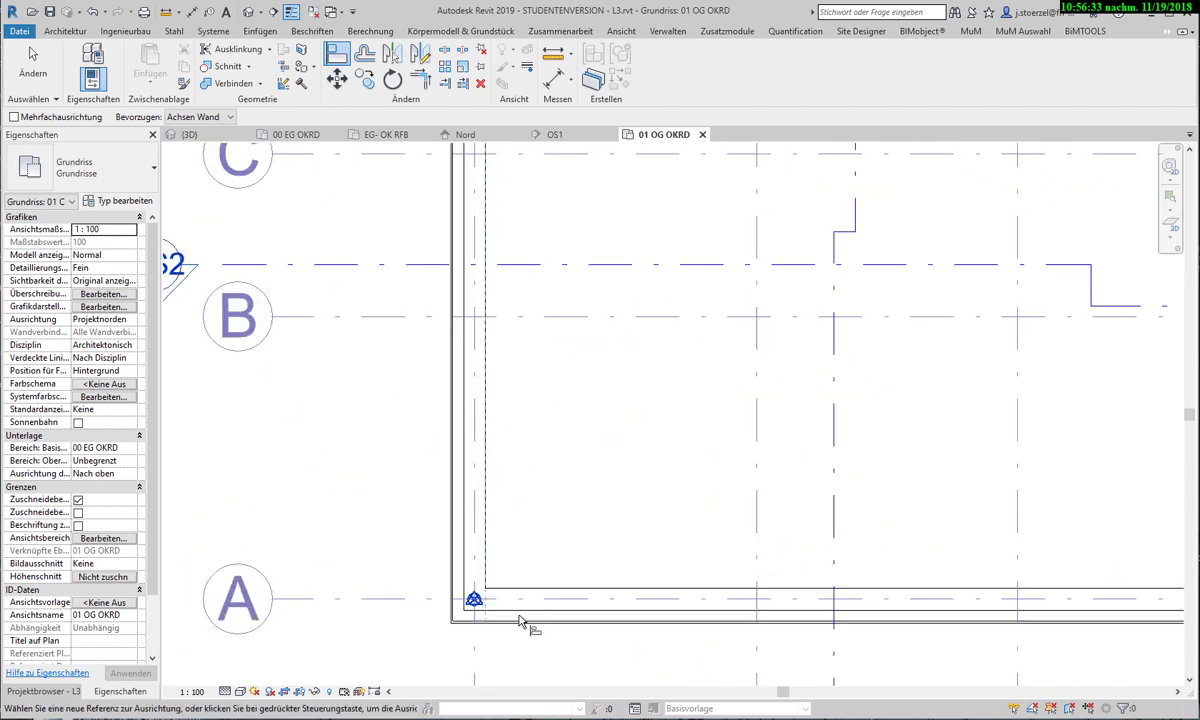
pyautogui.scroll(-2, 502, 547)
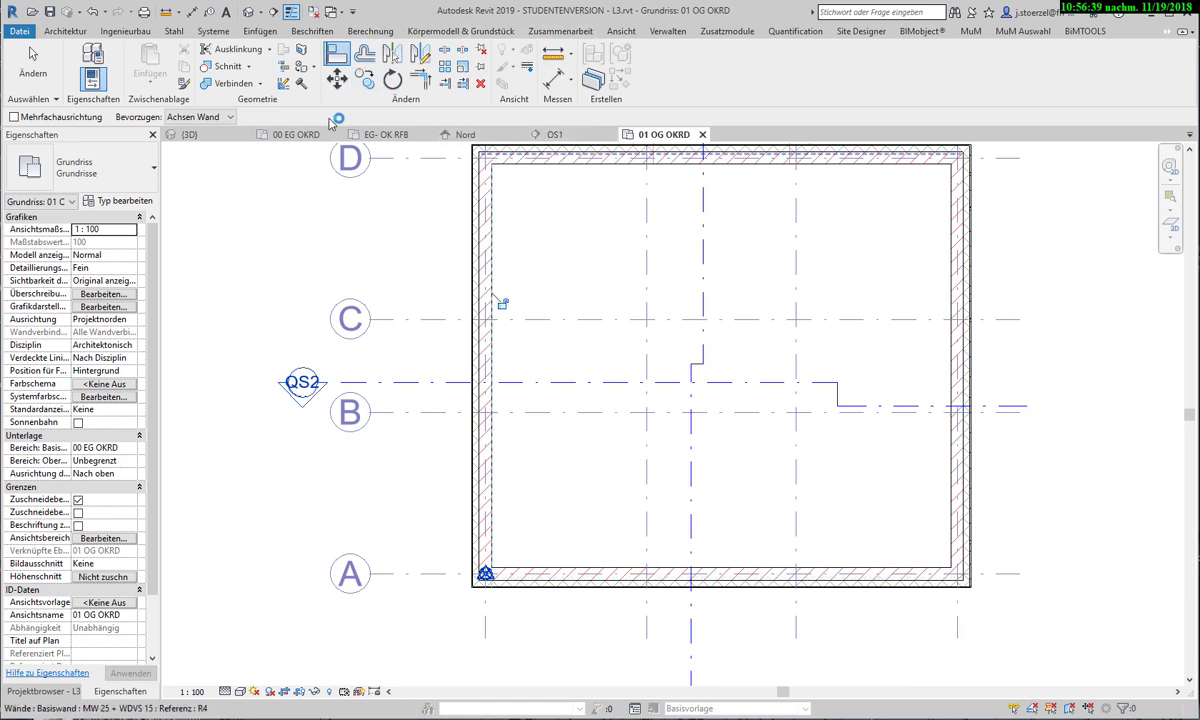
# In the {3D} view, step through HINTEN, LINKS and VORNE faces, ending on an isometric corner view.
pyautogui.click(246, 14)
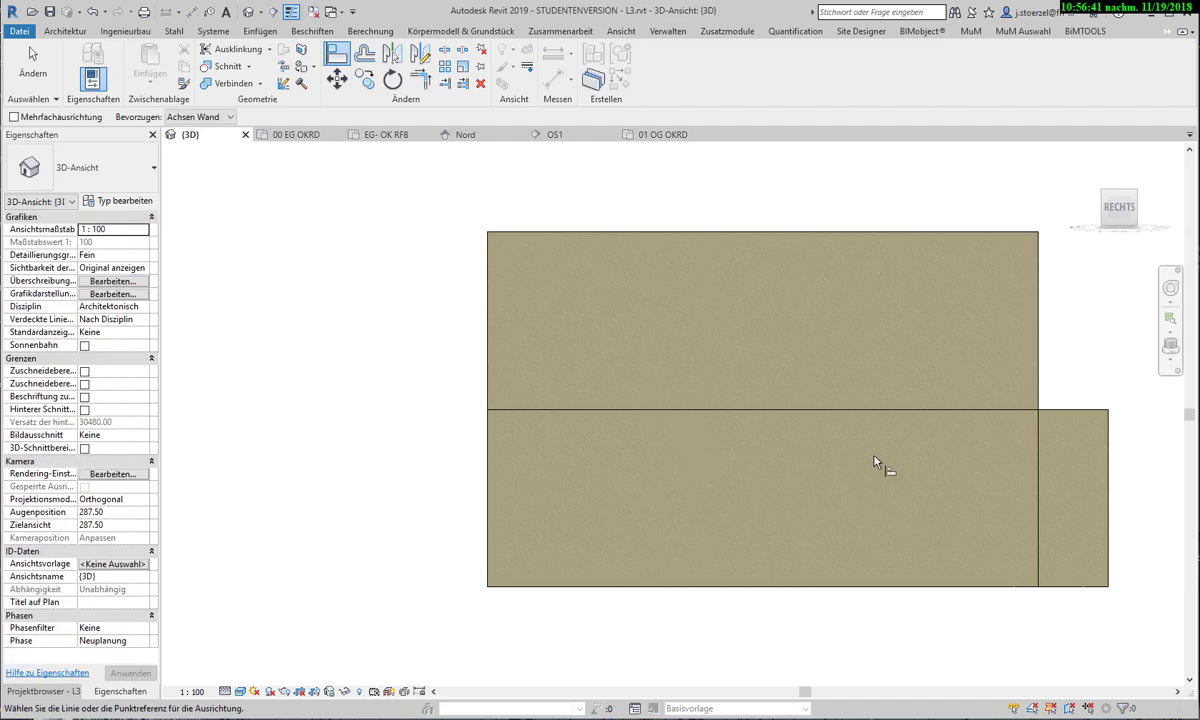
pyautogui.click(1147, 209)
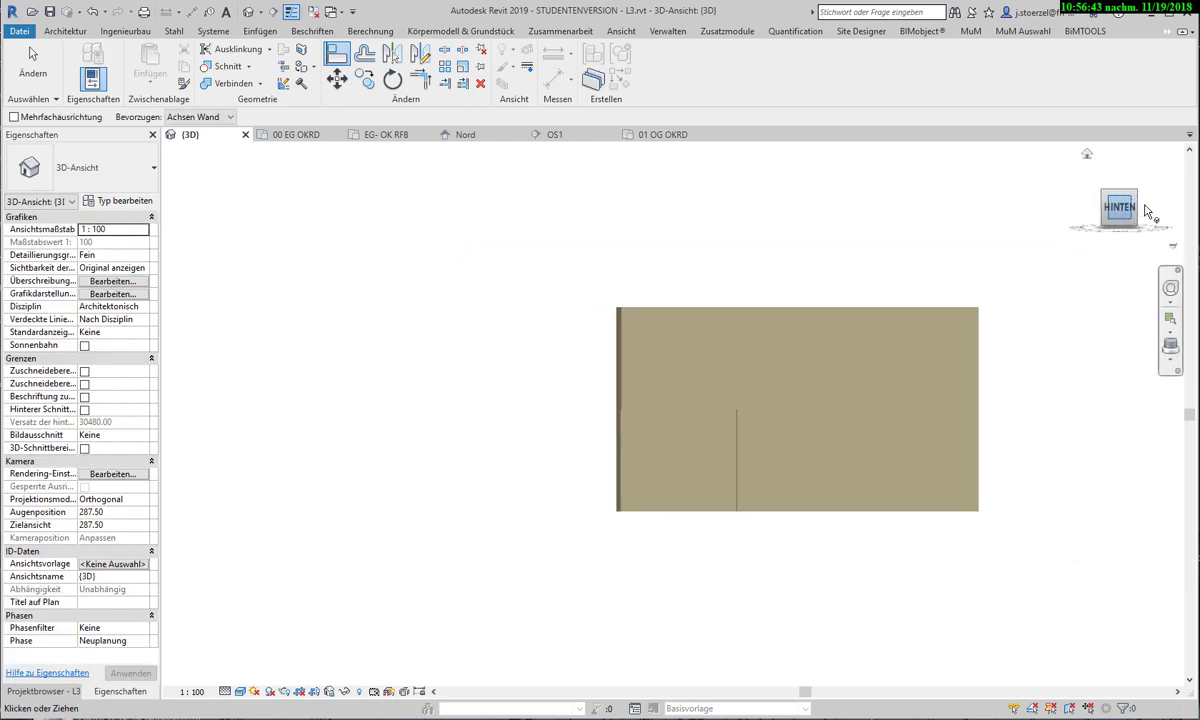
pyautogui.click(1147, 209)
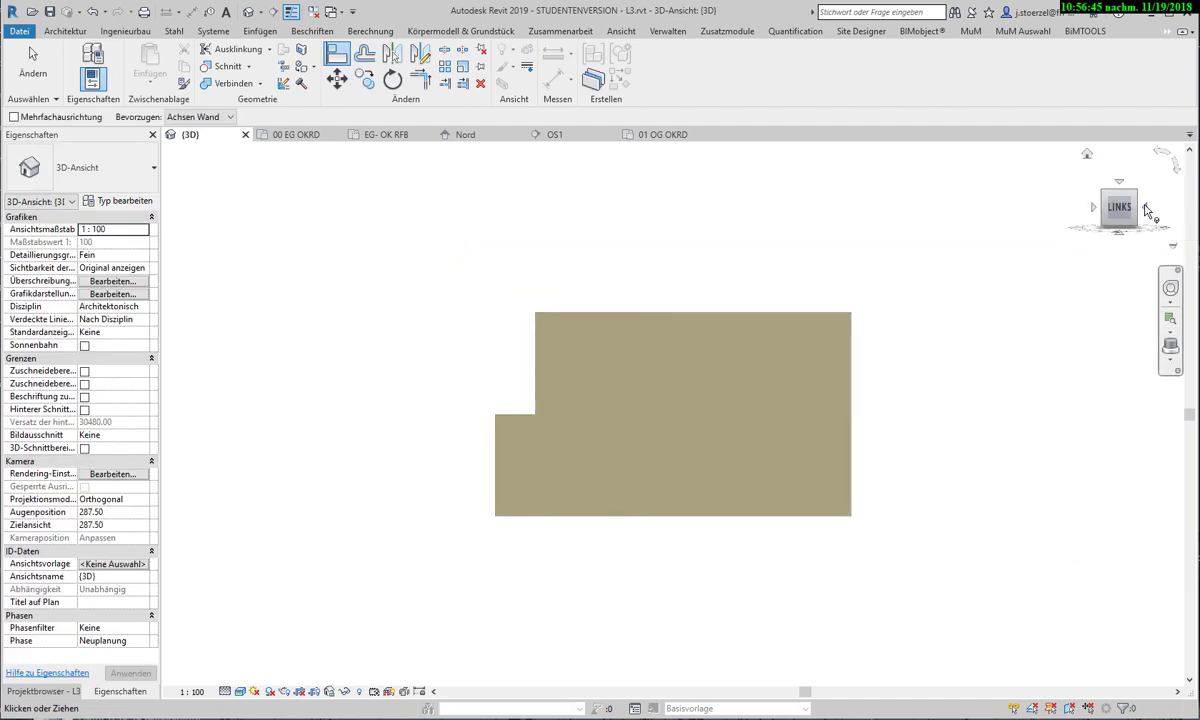
pyautogui.click(1147, 209)
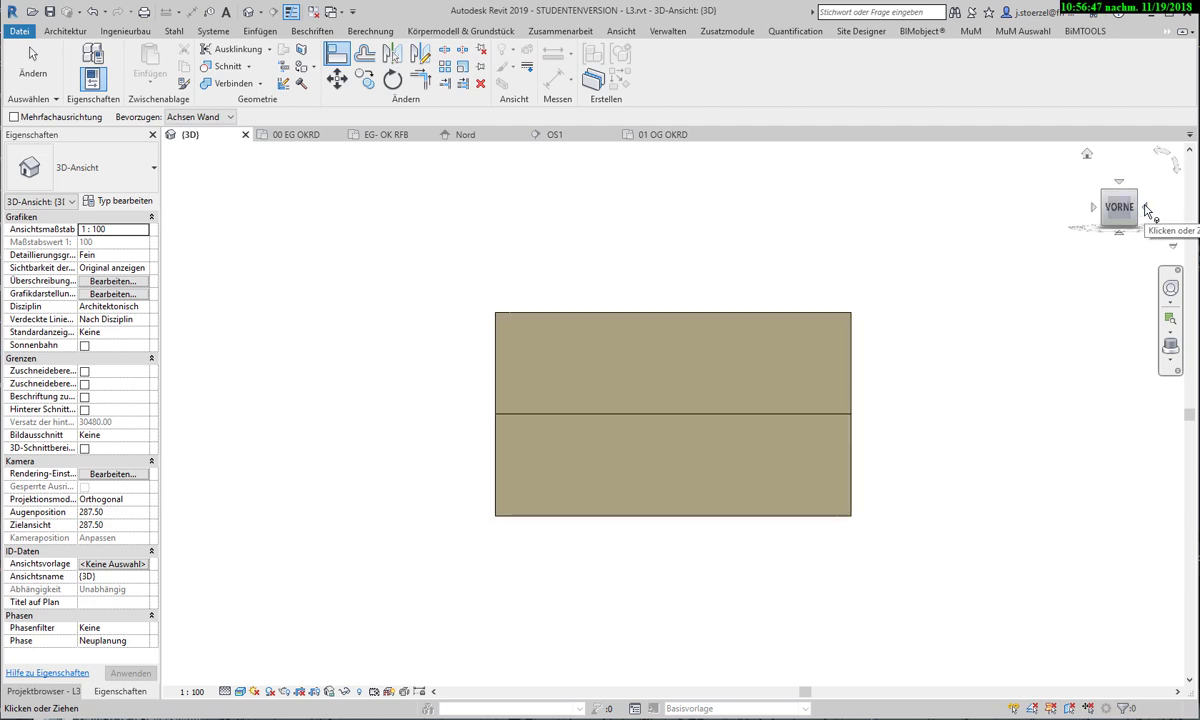
pyautogui.click(1138, 196)
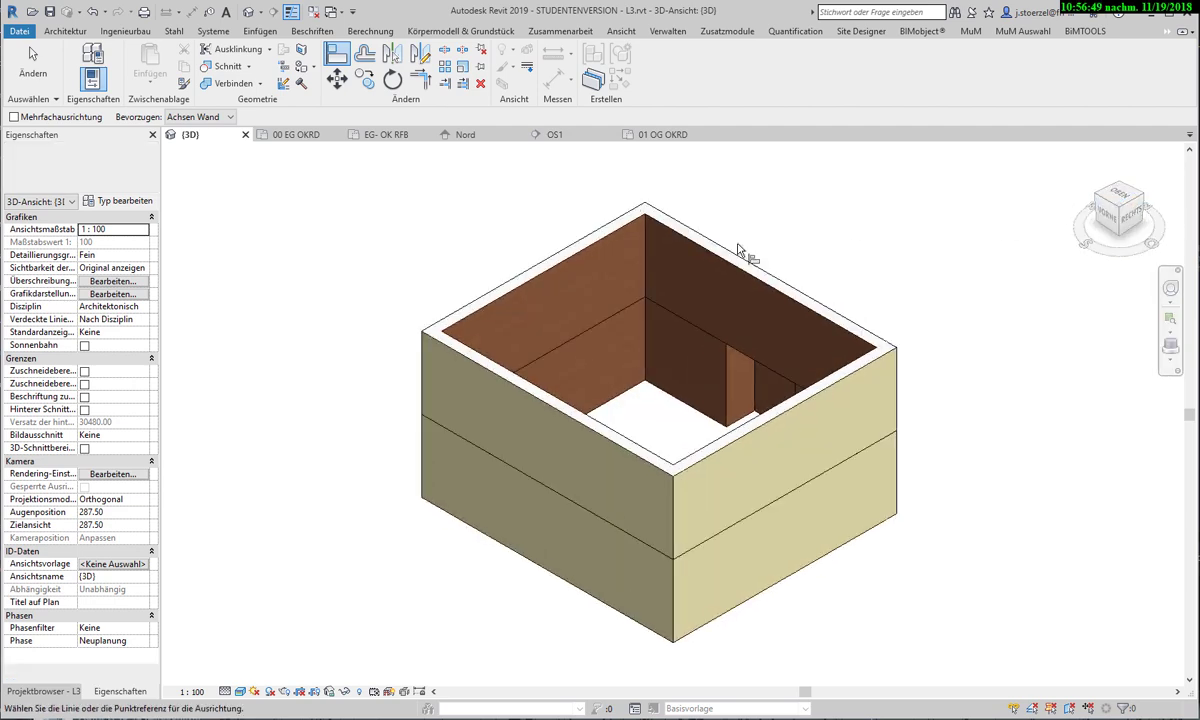
pyautogui.moveTo(964, 401)
pyautogui.keyDown('shift'); pyautogui.mouseDown(button='middle')
pyautogui.moveTo(943, 468)
pyautogui.moveTo(825, 525)
pyautogui.moveTo(822, 510)
pyautogui.mouseUp(button='middle'); pyautogui.keyUp('shift')
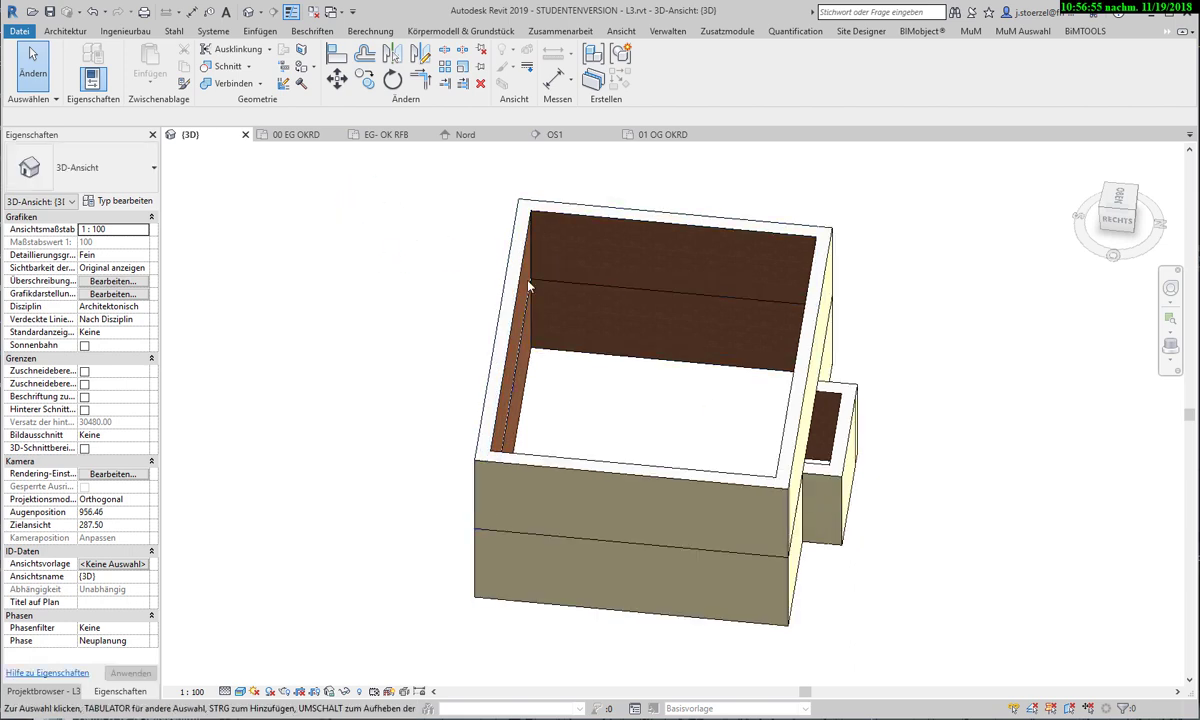
pyautogui.moveTo(928, 500)
pyautogui.keyDown('shift'); pyautogui.mouseDown(button='middle')
pyautogui.moveTo(862, 530)
pyautogui.moveTo(860, 434)
pyautogui.mouseUp(button='middle'); pyautogui.keyUp('shift')
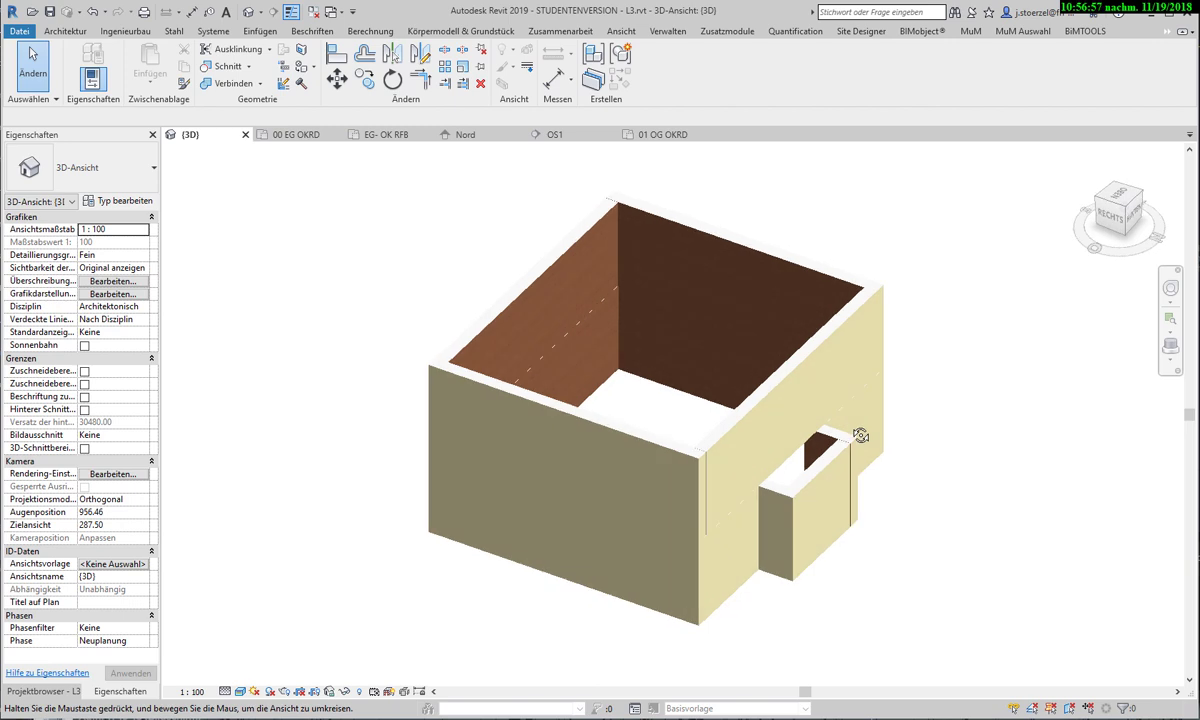